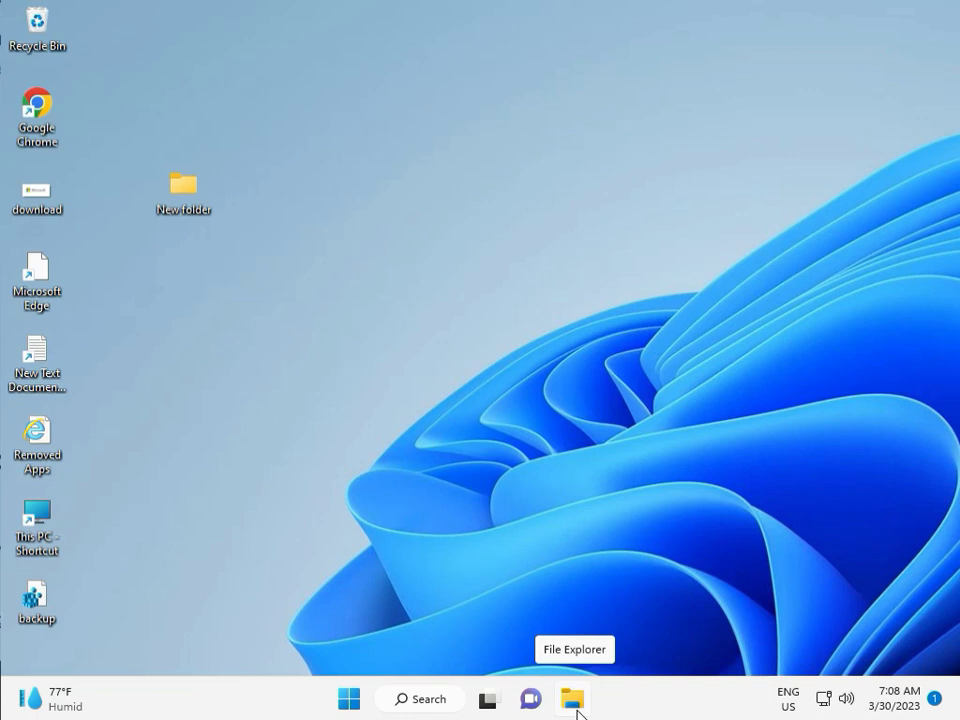
# Step: Open the Other troubleshooters page in the Troubleshoot section of the Windows system settings
pyautogui.click(349, 699)
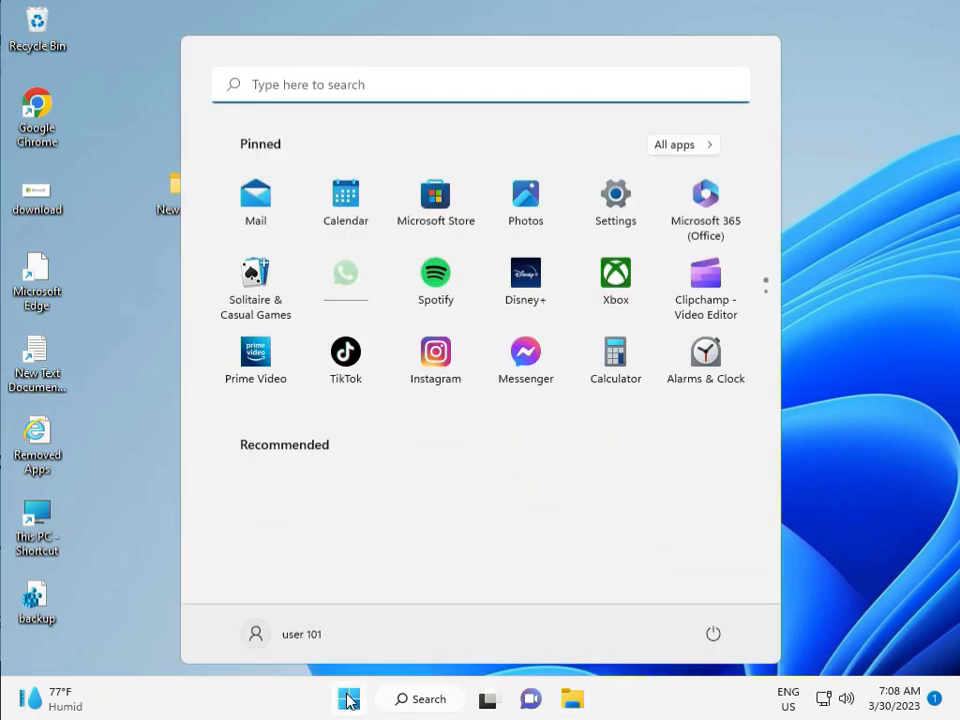
pyautogui.click(627, 201)
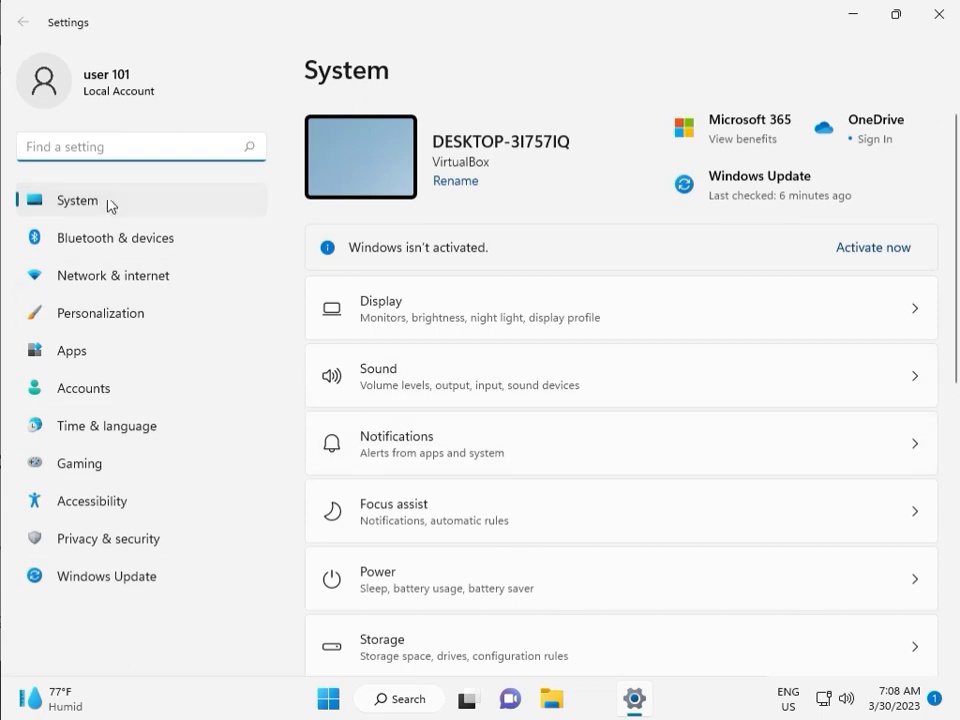
pyautogui.scroll(-3, 476, 506)
pyautogui.scroll(-1, 480, 525)
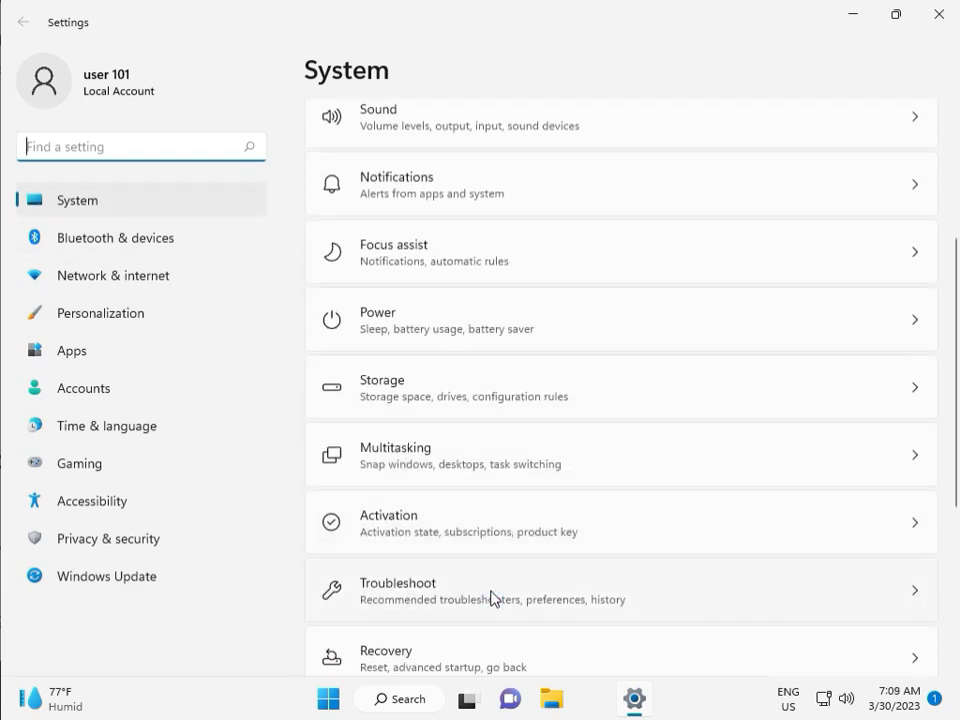
pyautogui.click(491, 599)
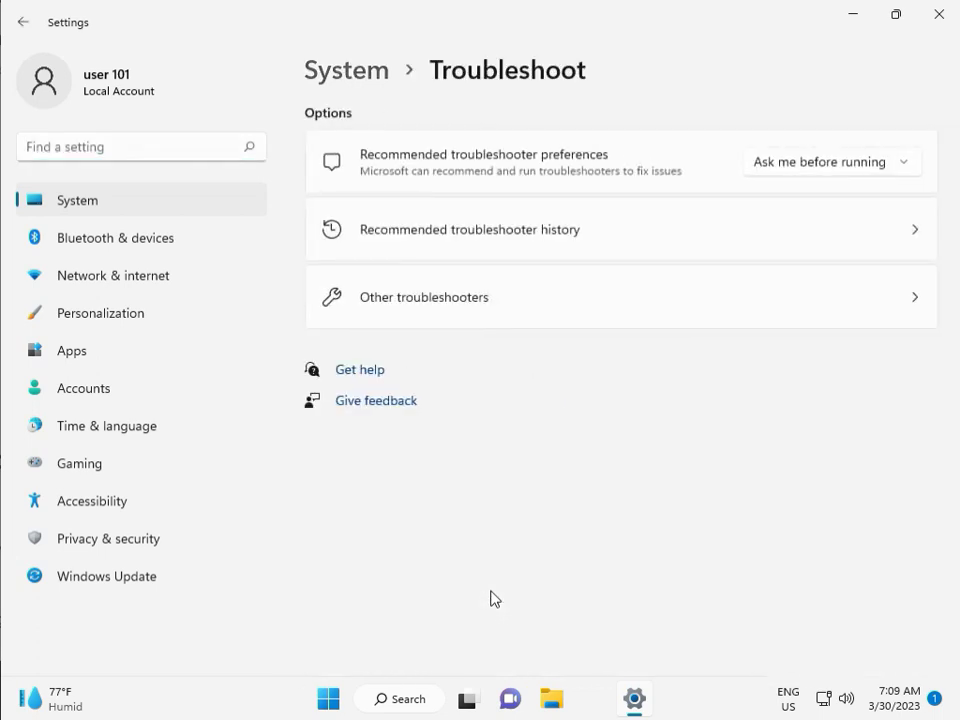
pyautogui.click(416, 305)
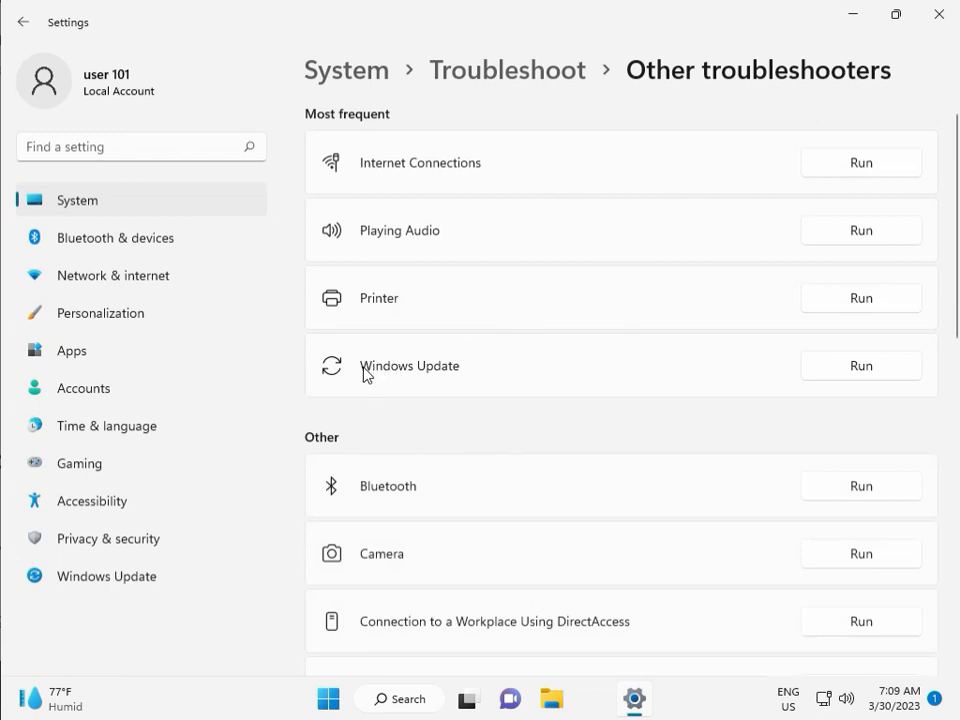
# Step: Run the Windows Update troubleshooter through to completion and close it along with Settings
pyautogui.click(857, 368)
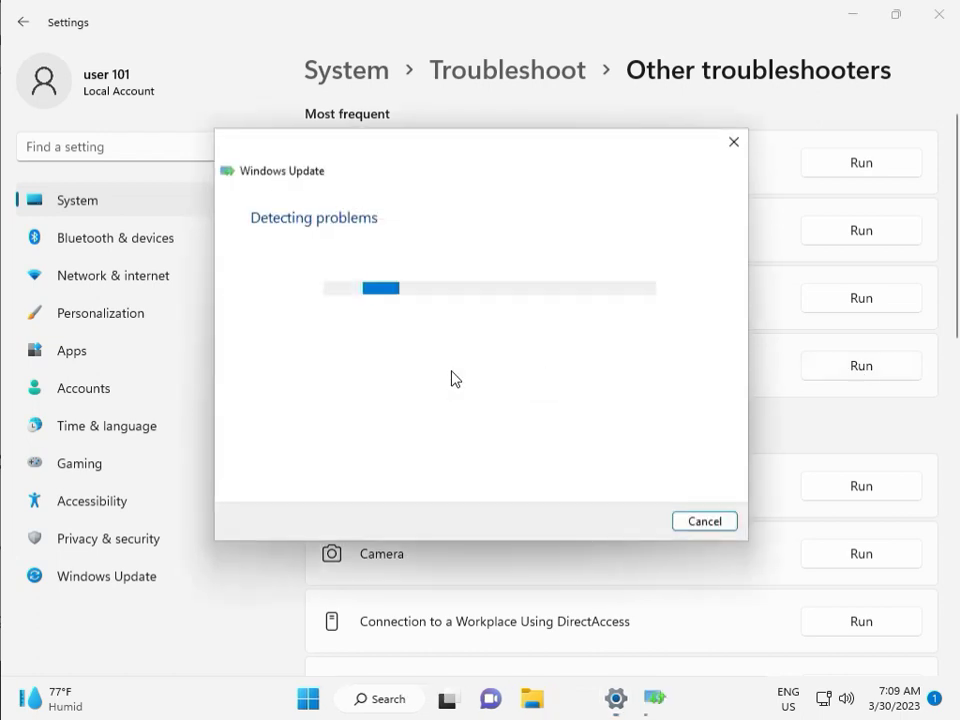
pyautogui.moveTo(452, 156); pyautogui.dragTo(324, 113)
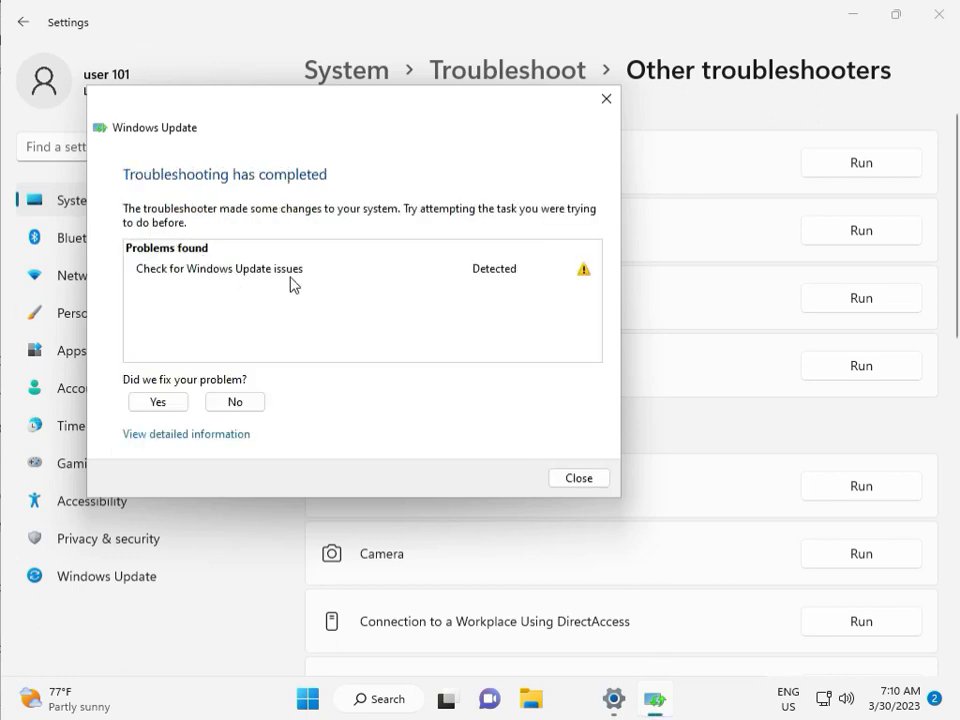
pyautogui.click(579, 479)
pyautogui.click(948, 28)
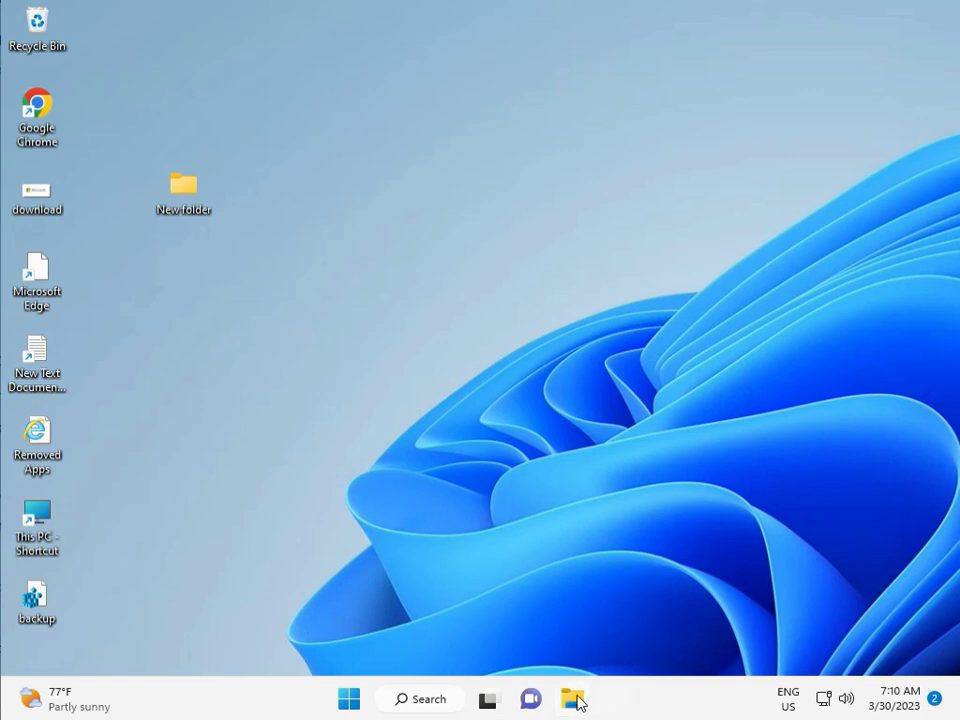
# Step: Switch to File Explorer and open the Windows folder on Local Disk (C:)
pyautogui.click(575, 702)
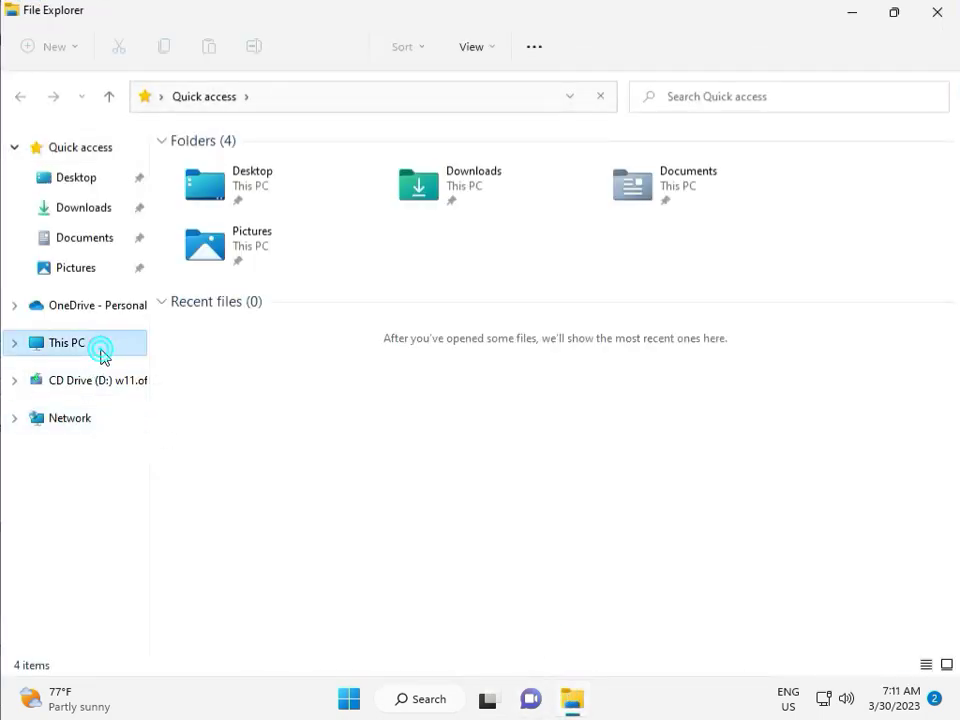
pyautogui.click(101, 354)
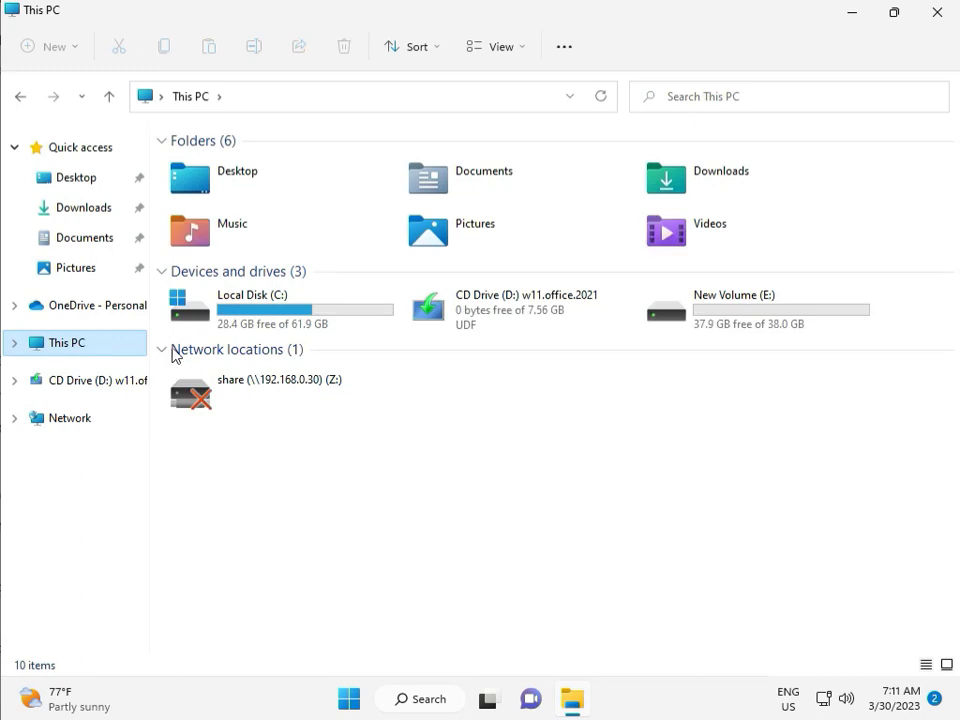
pyautogui.doubleClick(302, 315)
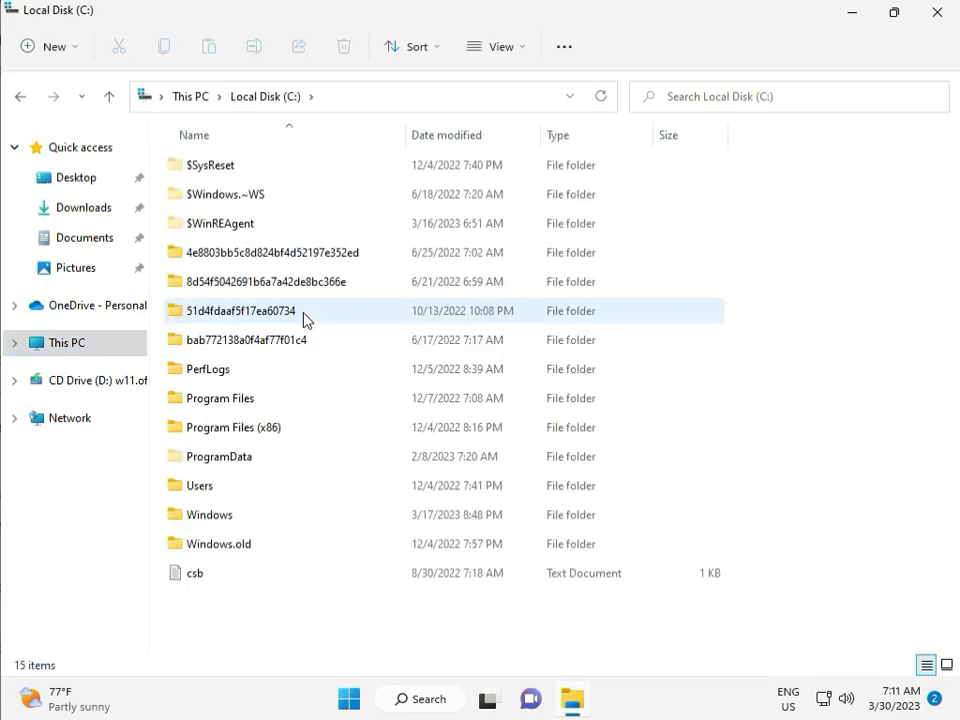
pyautogui.click(248, 517)
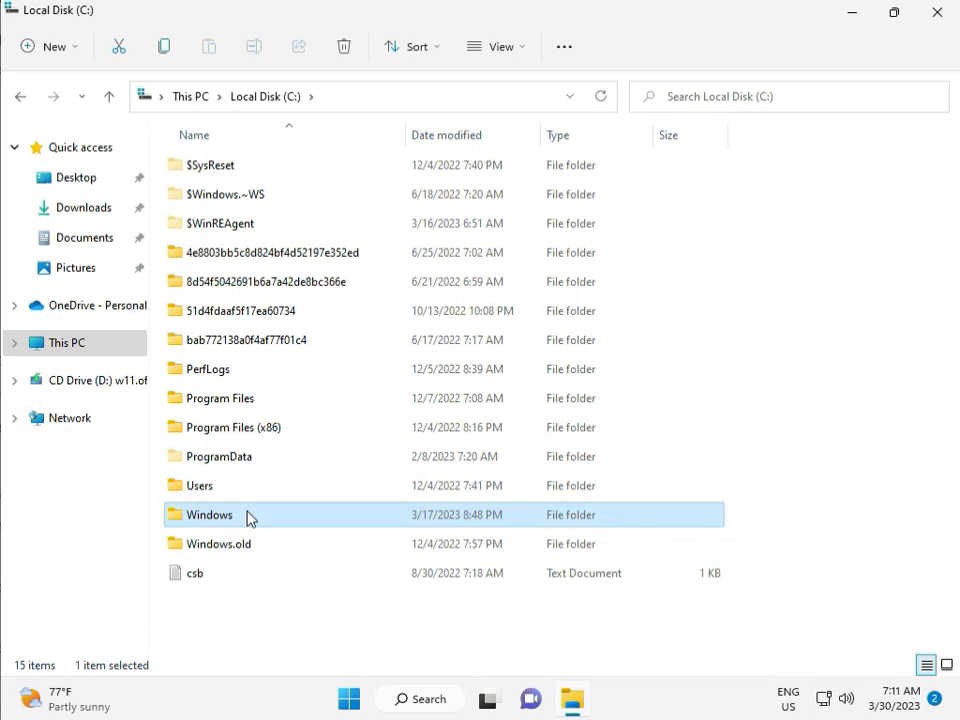
pyautogui.doubleClick(249, 516)
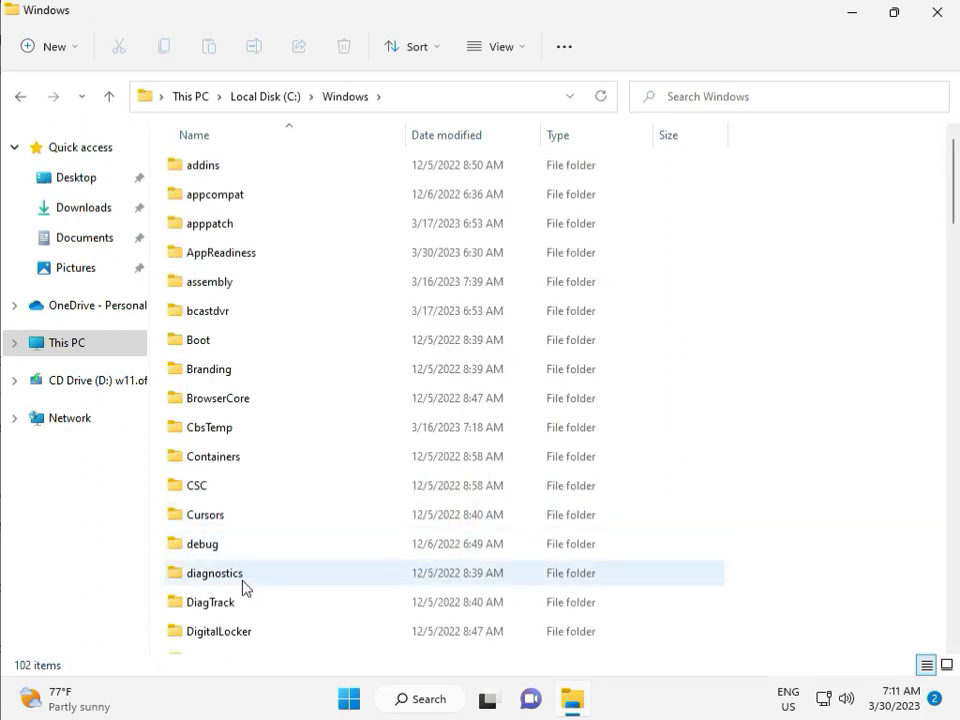
# Step: Find the SoftwareDistribution folder inside the Windows folder and open it
pyautogui.scroll(-8, 349, 570)
pyautogui.scroll(-3, 348, 572)
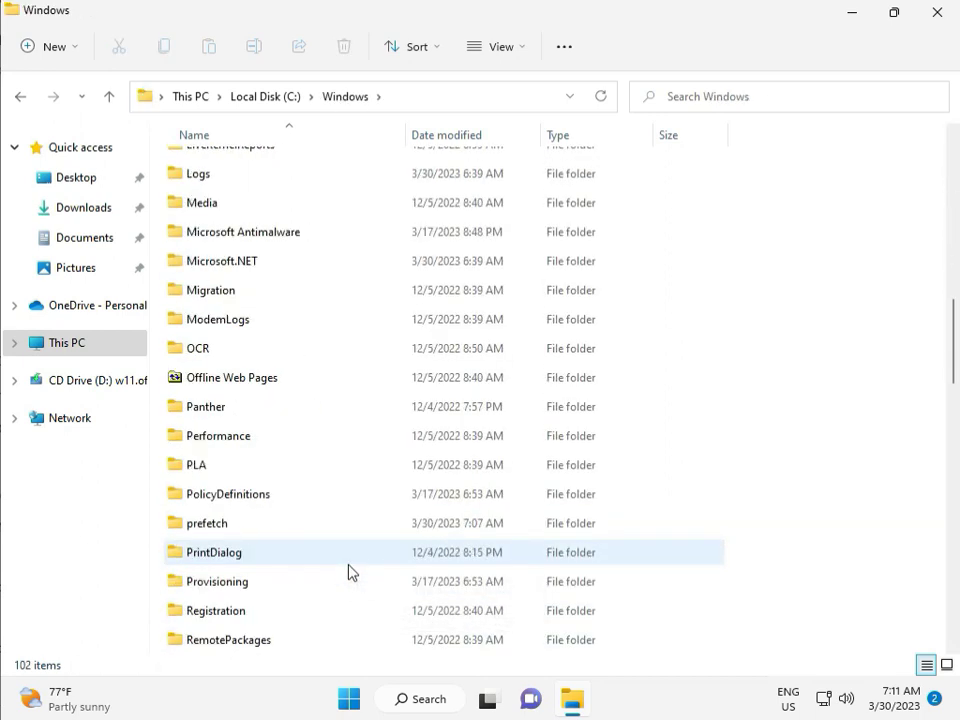
pyautogui.scroll(-4, 348, 572)
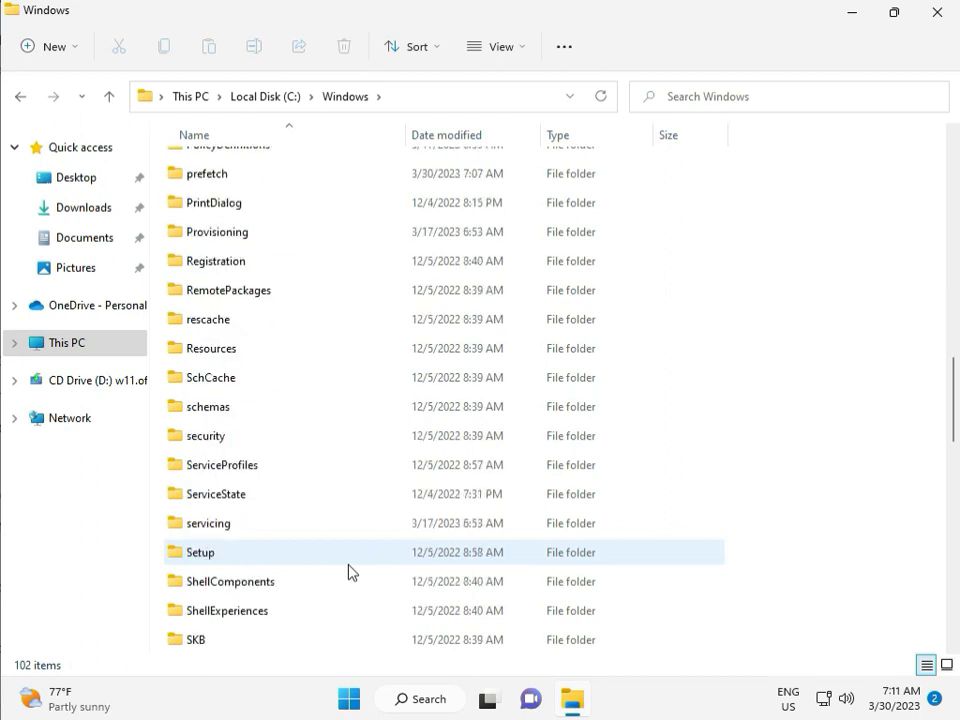
pyautogui.scroll(-2, 343, 567)
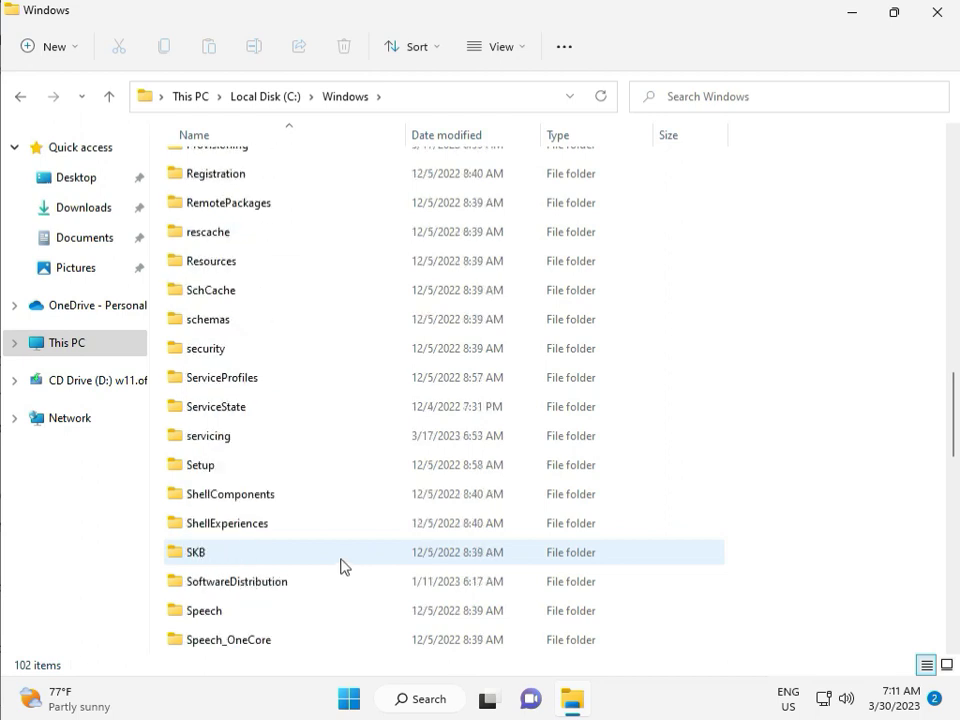
pyautogui.click(259, 497)
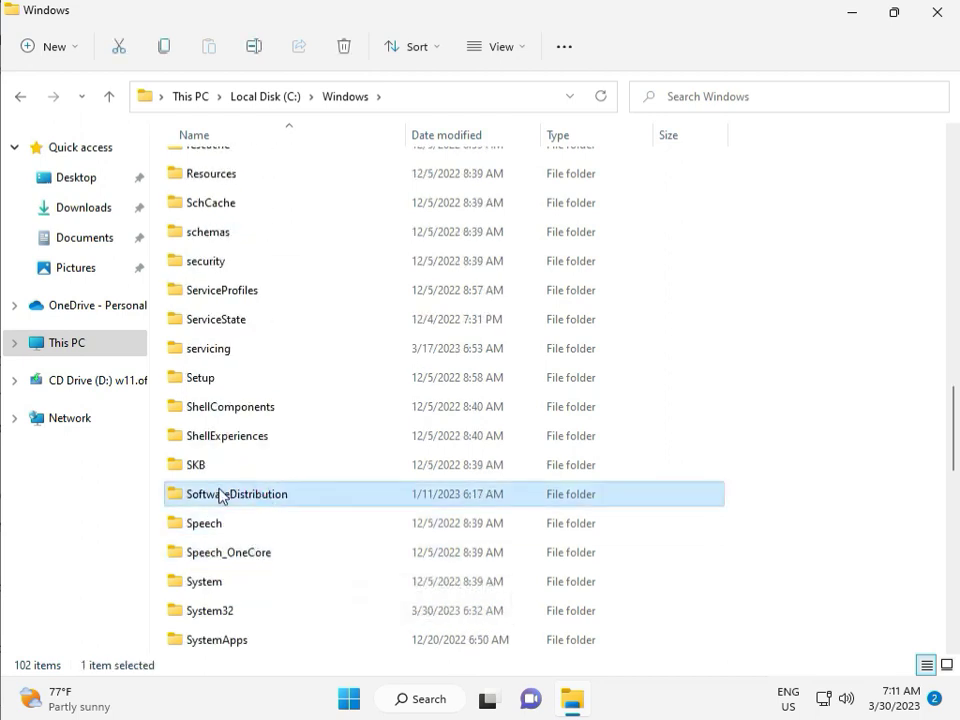
pyautogui.doubleClick(249, 498)
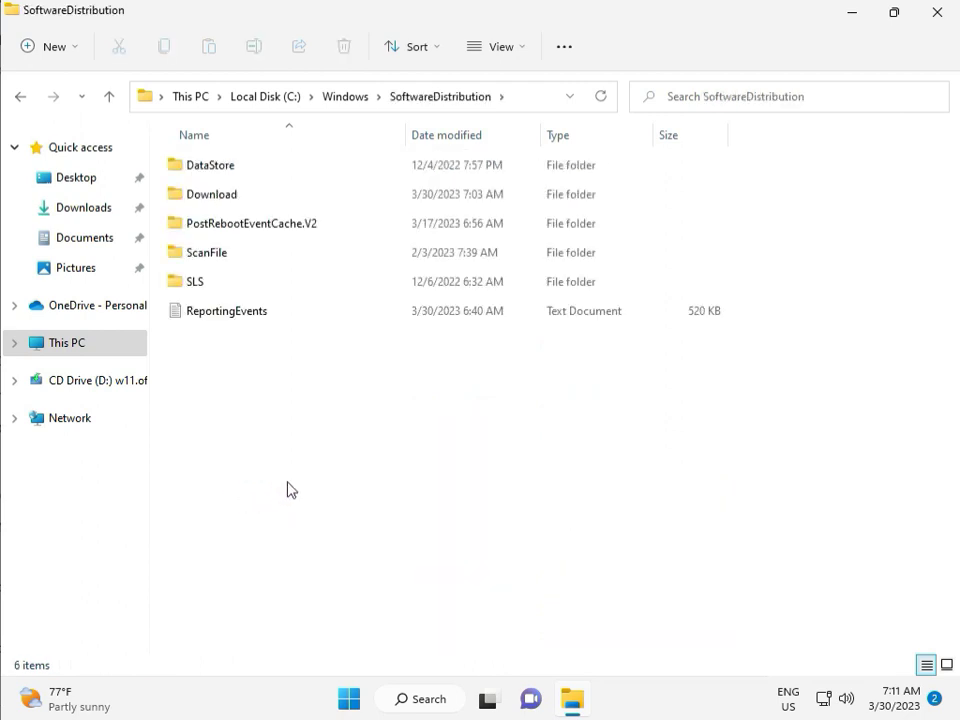
# Step: Delete all files and folders in the Download subfolder, granting administrator permission for all items, and close File Explorer
pyautogui.moveTo(498, 717)
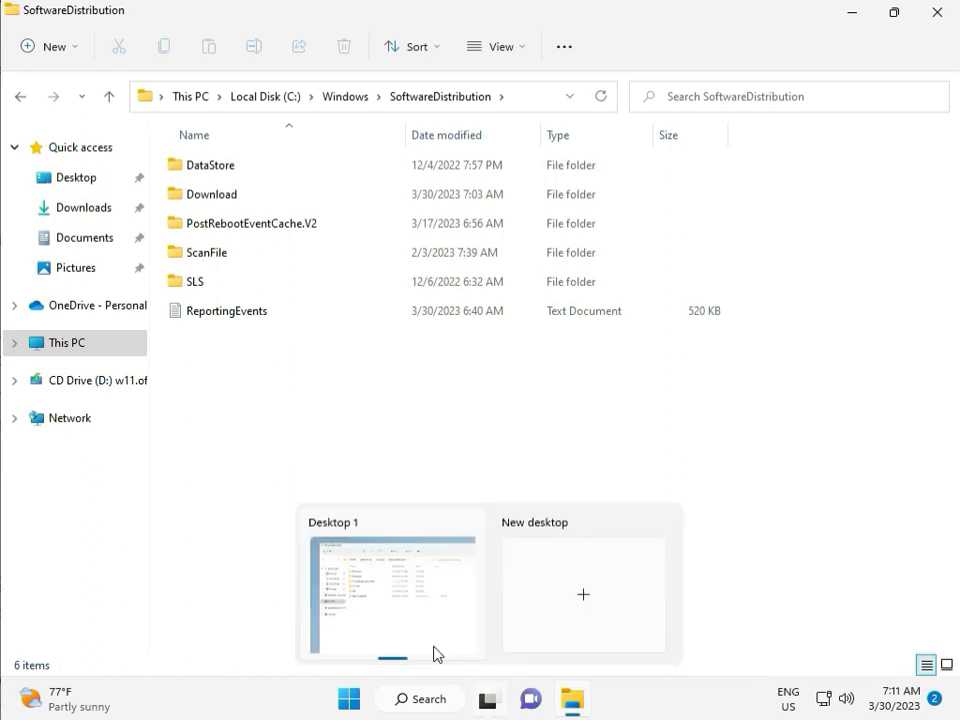
pyautogui.doubleClick(246, 196)
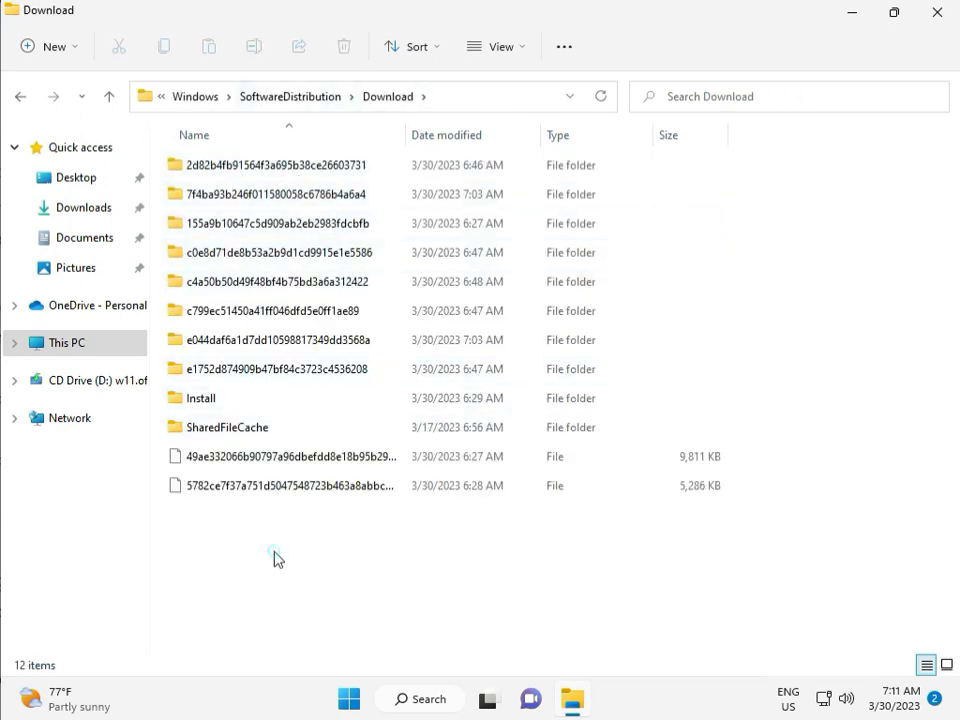
pyautogui.moveTo(274, 551); pyautogui.dragTo(287, 176)
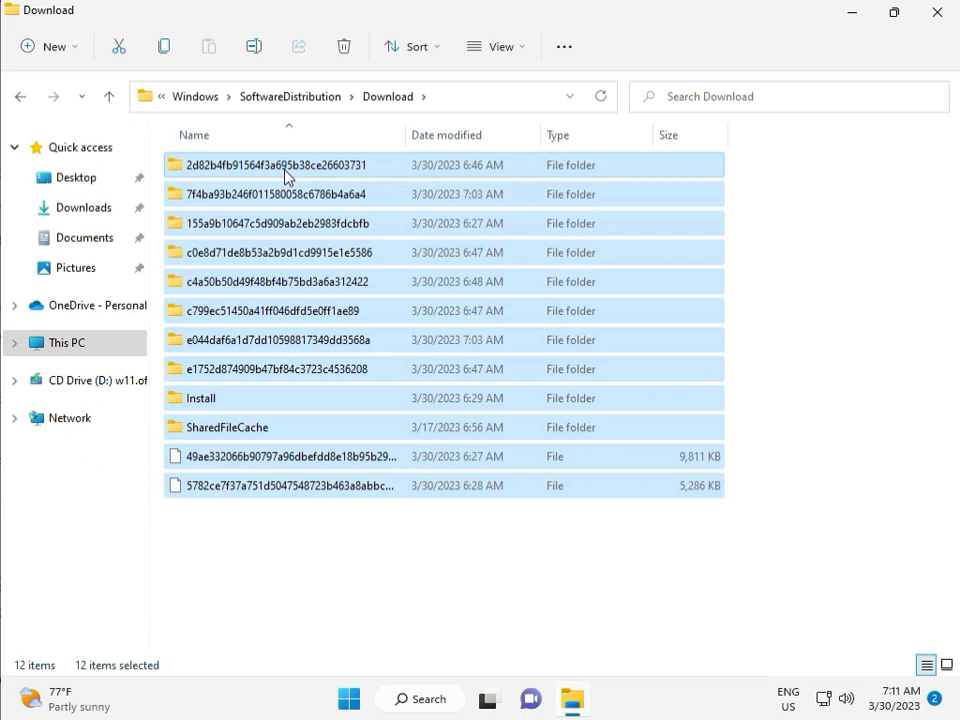
pyautogui.press('Delete')
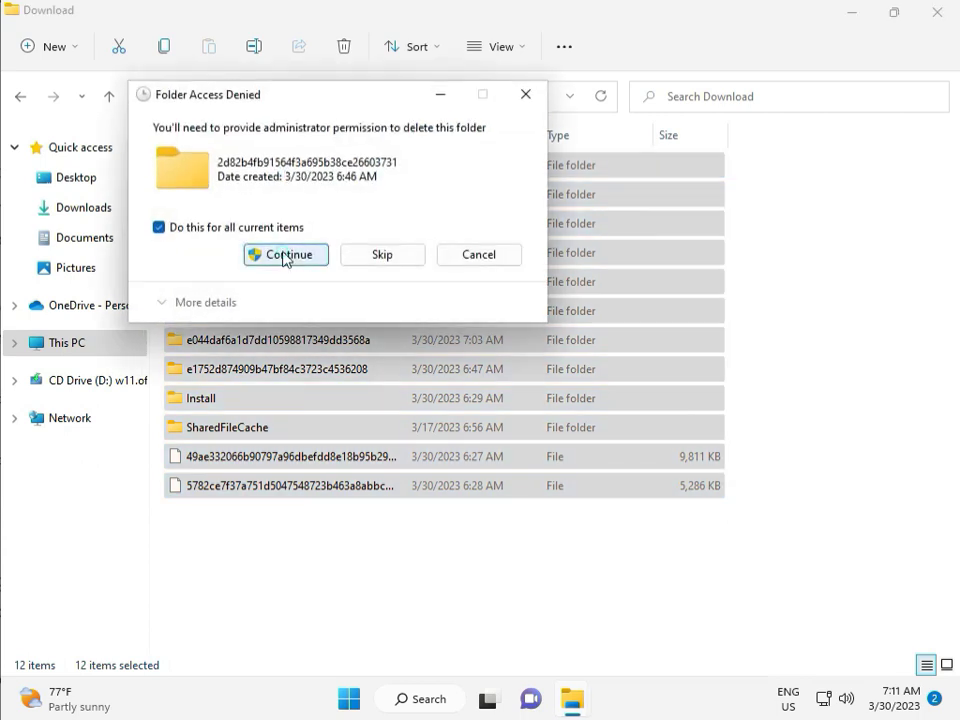
pyautogui.click(286, 255)
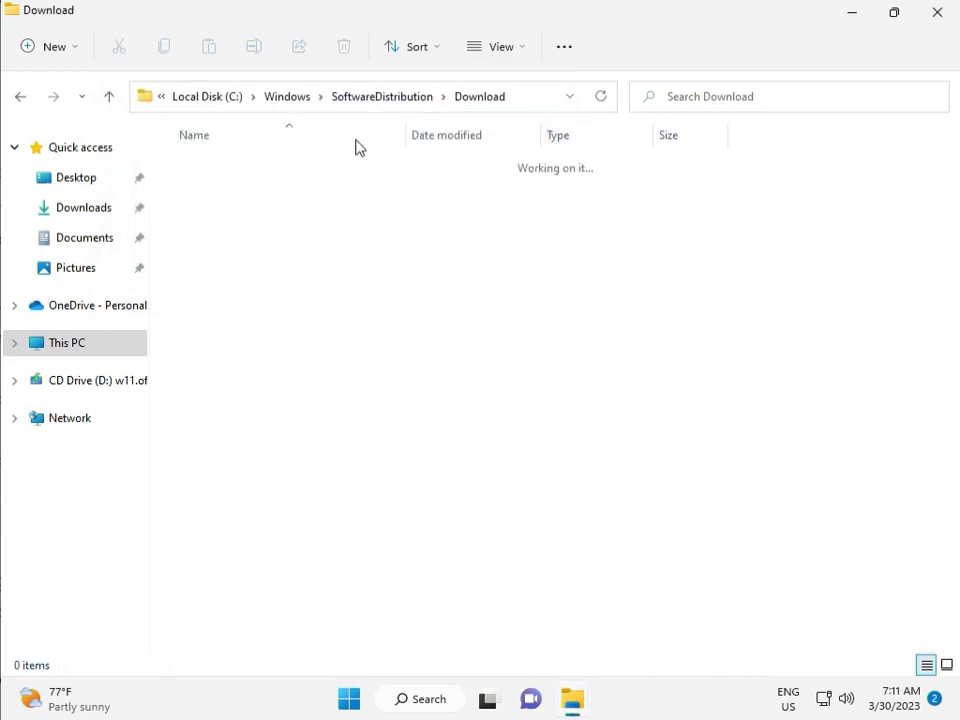
pyautogui.click(381, 96)
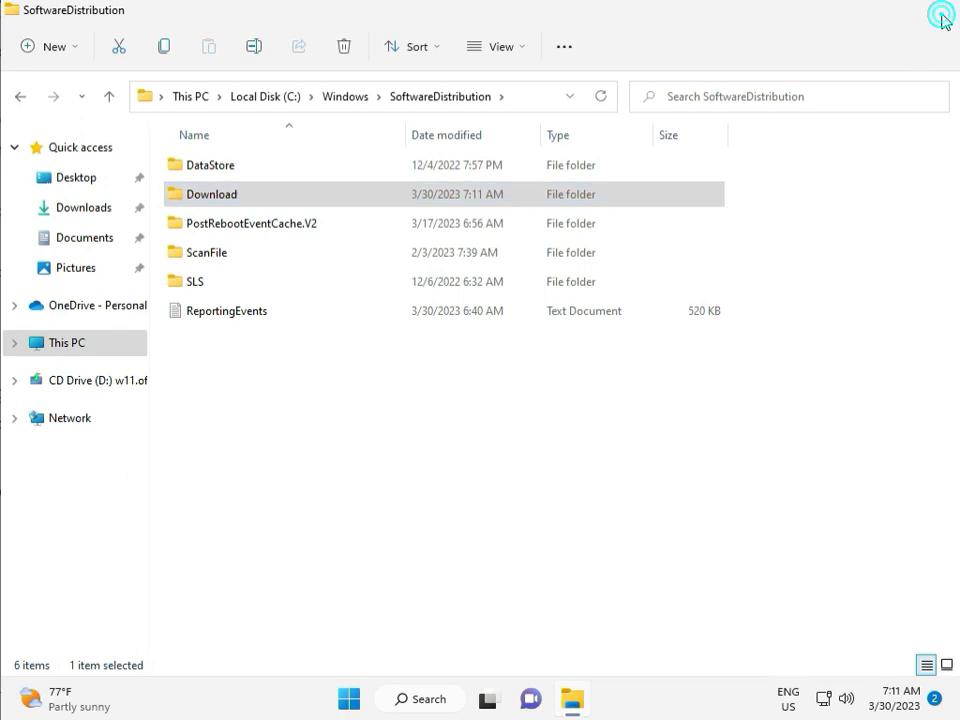
pyautogui.click(938, 16)
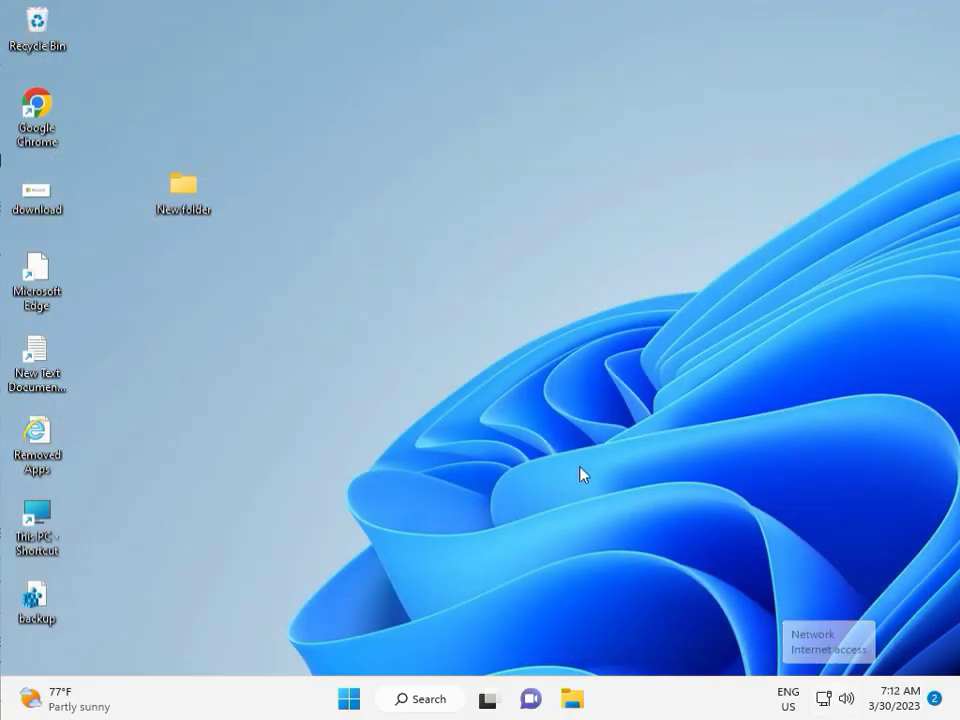
# Step: Launch the Services console by running services.msc
pyautogui.click(553, 403)
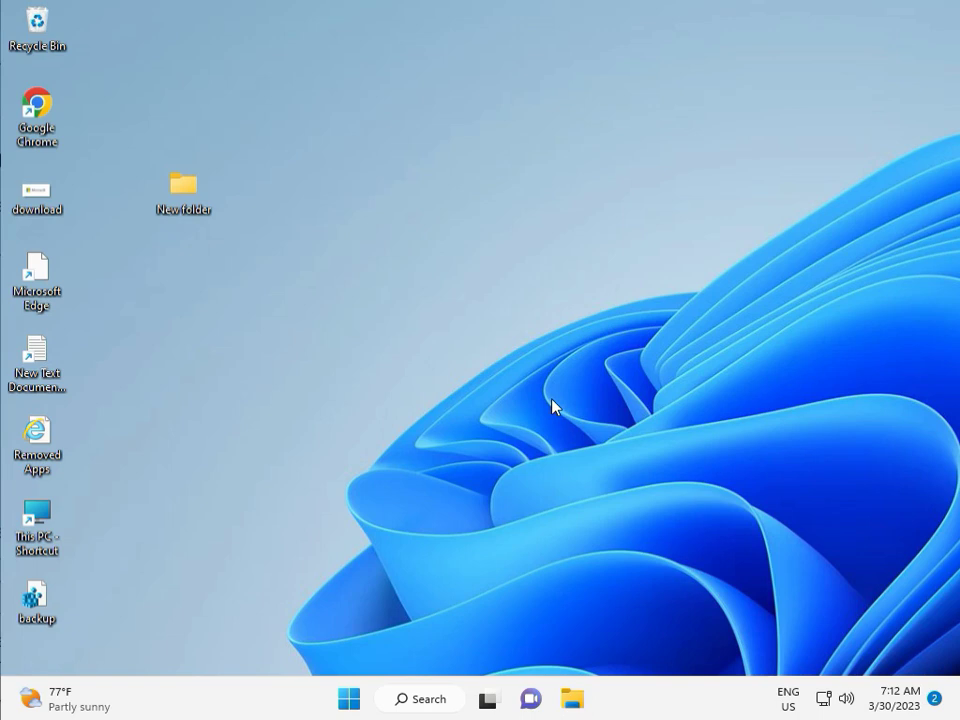
pyautogui.press('super+r')
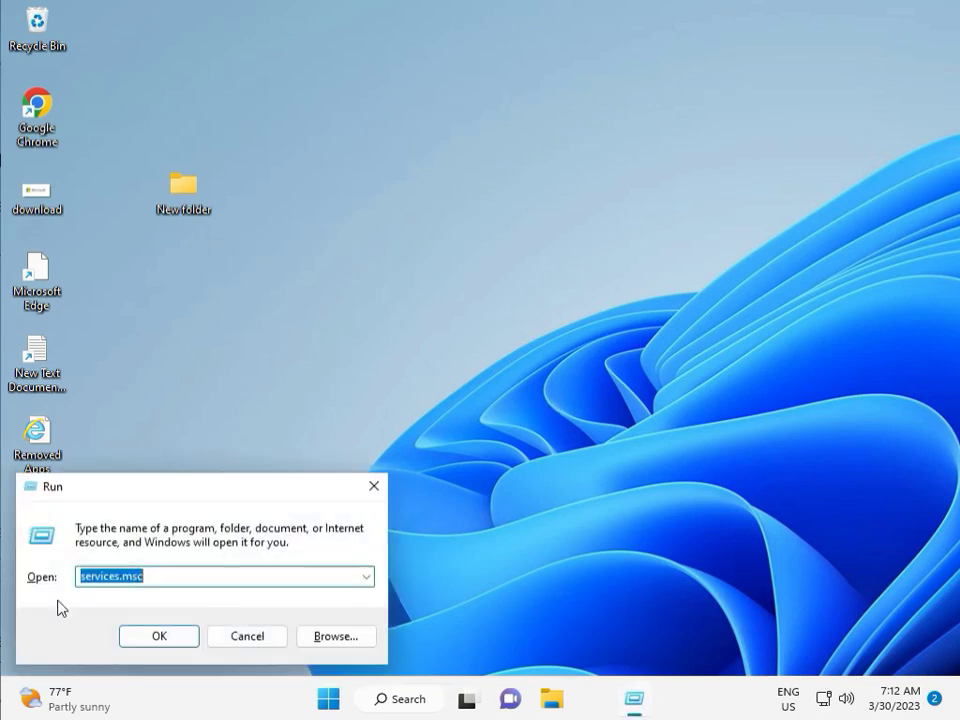
pyautogui.click(159, 636)
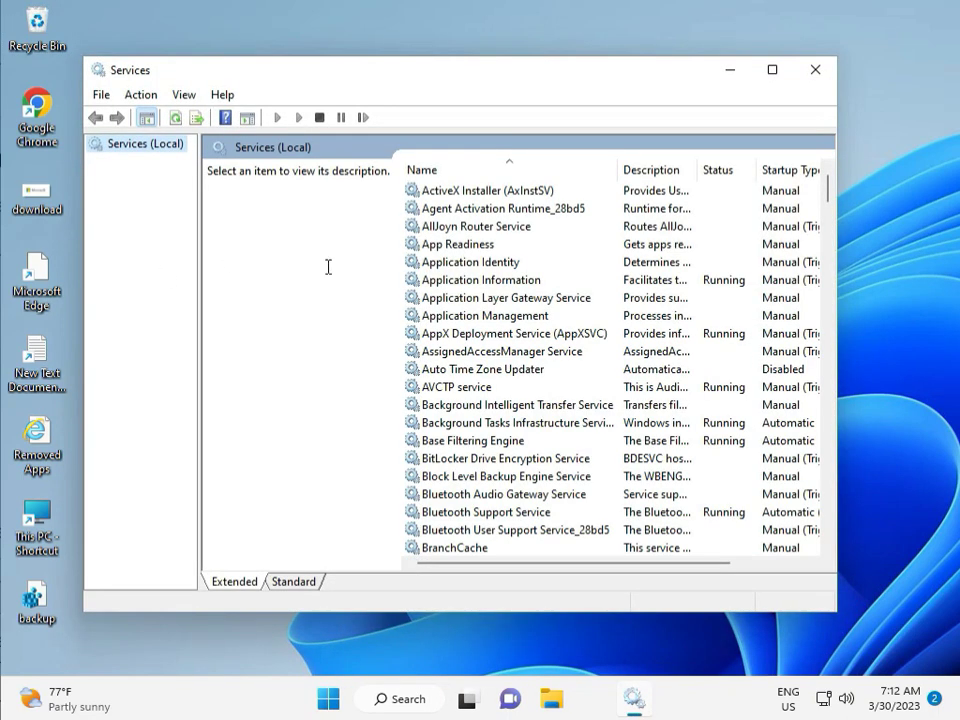
# Step: Find the Windows Update service in the list of local services and restart it
pyautogui.click(531, 298)
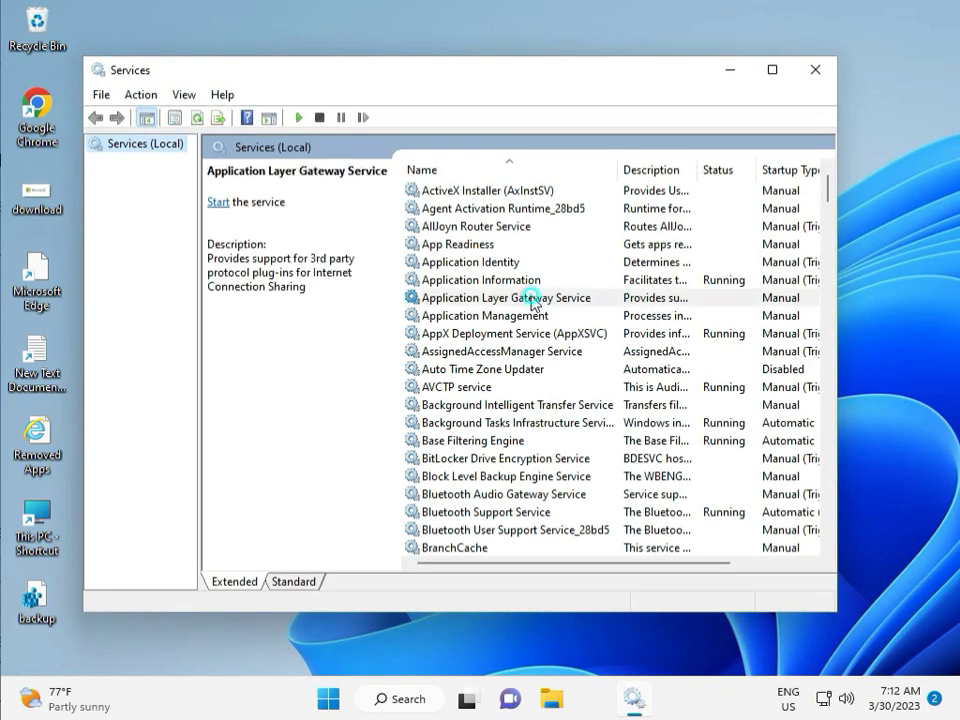
pyautogui.press('w')
pyautogui.scroll(-3, 495, 415)
pyautogui.scroll(-7, 495, 500)
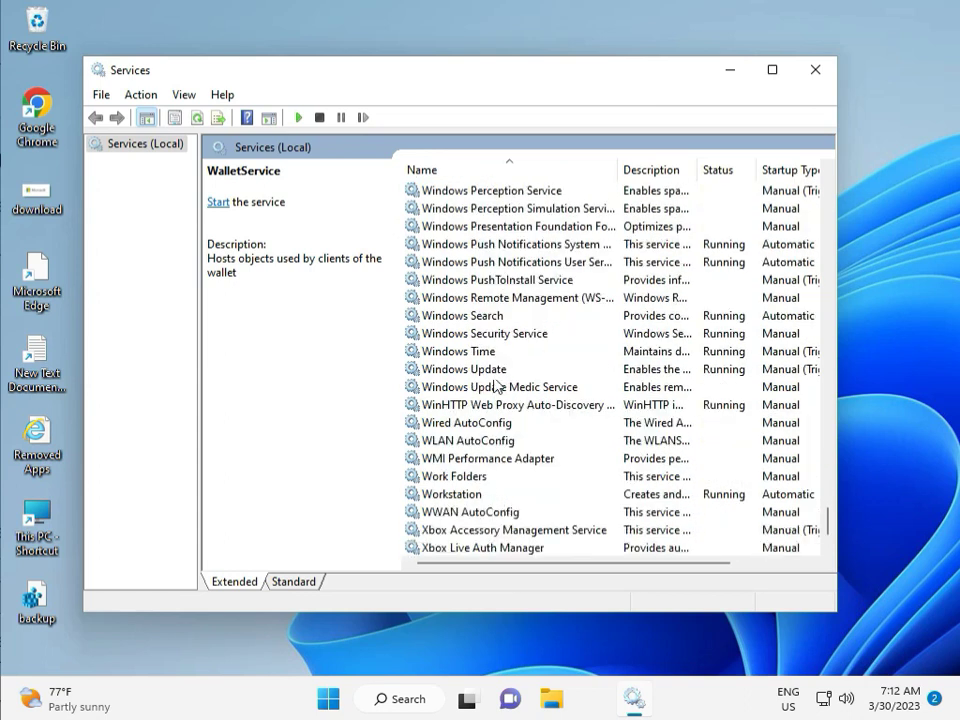
pyautogui.click(497, 369)
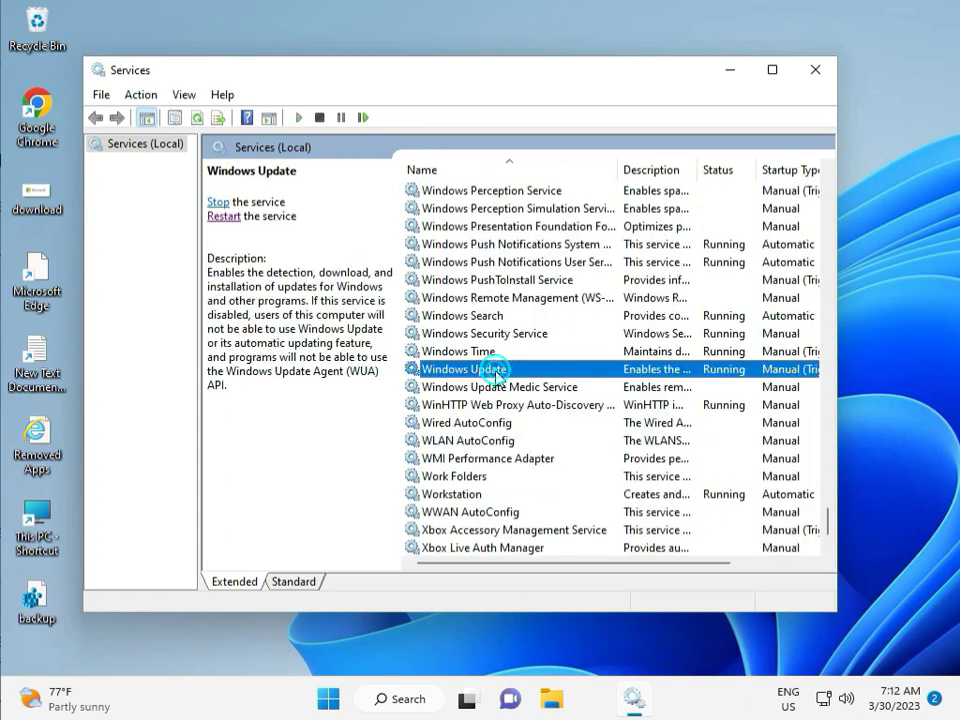
pyautogui.click(225, 217)
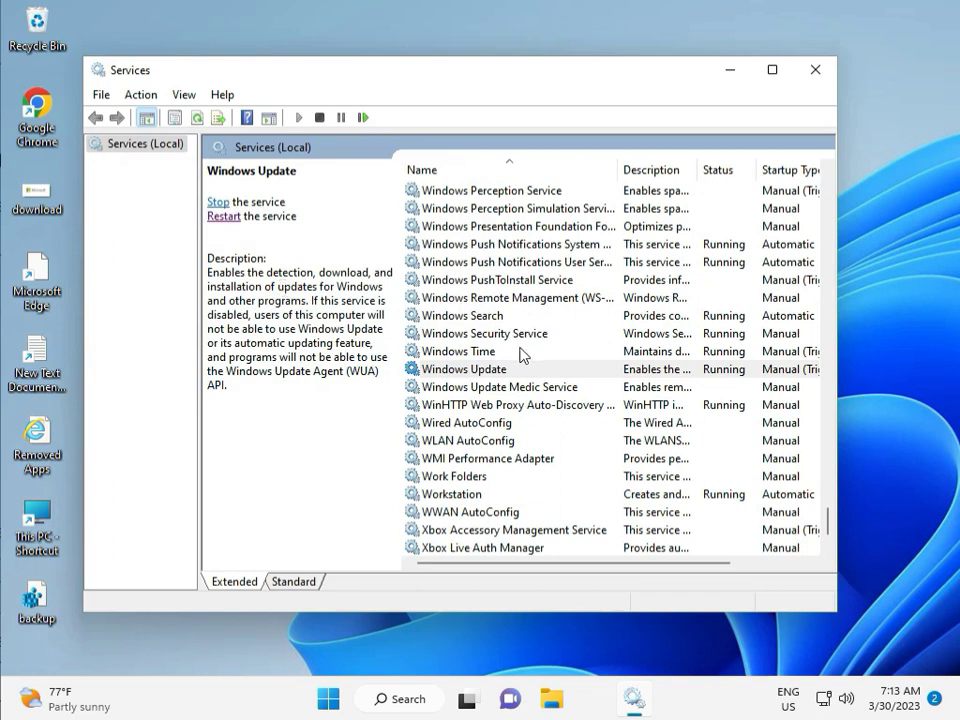
# Step: Set the Windows Update service's startup type to Automatic, apply the change and close the Services console
pyautogui.doubleClick(489, 370)
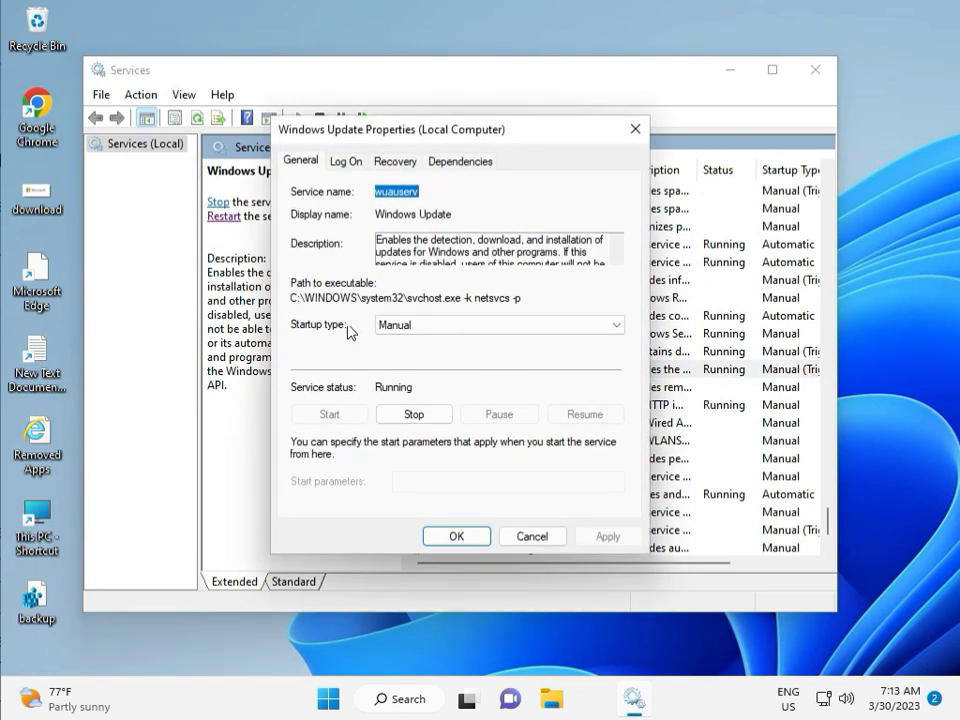
pyautogui.click(538, 322)
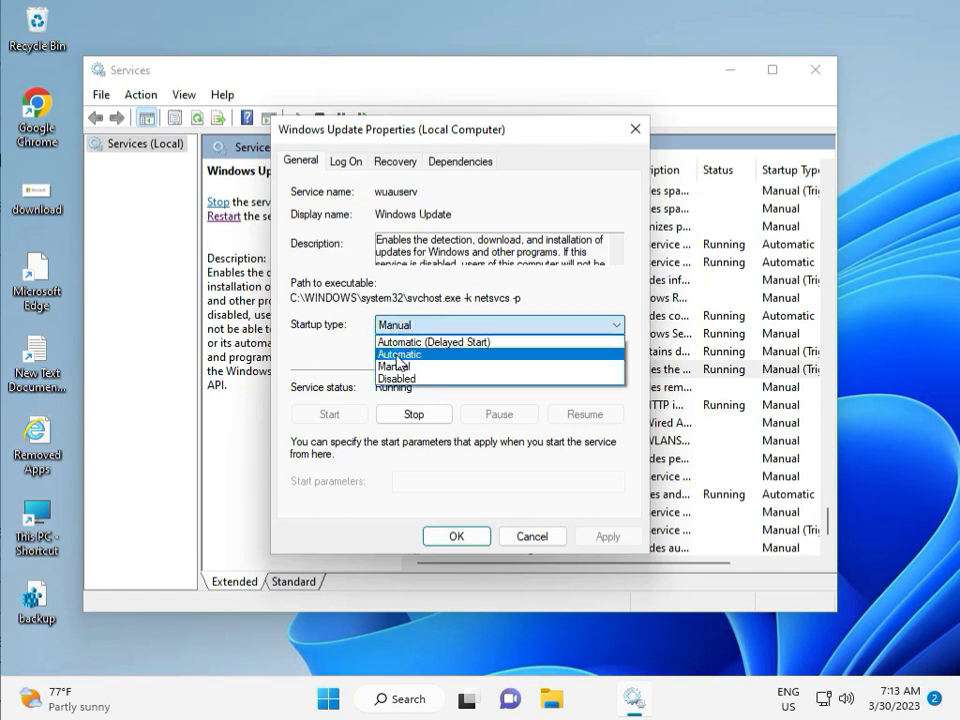
pyautogui.click(398, 356)
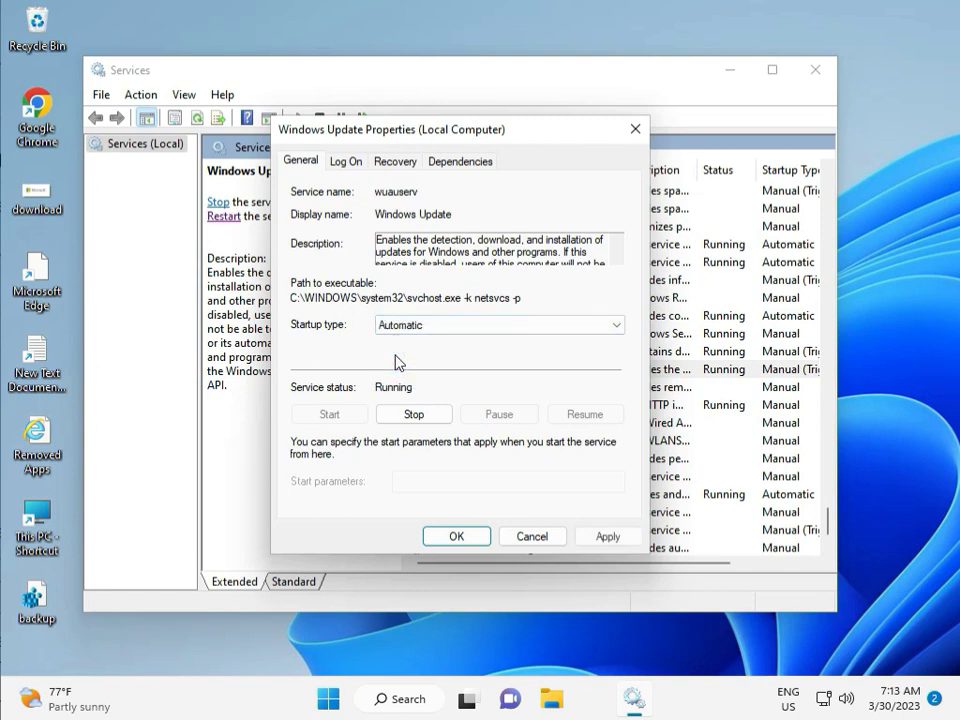
pyautogui.click(610, 538)
pyautogui.click(455, 537)
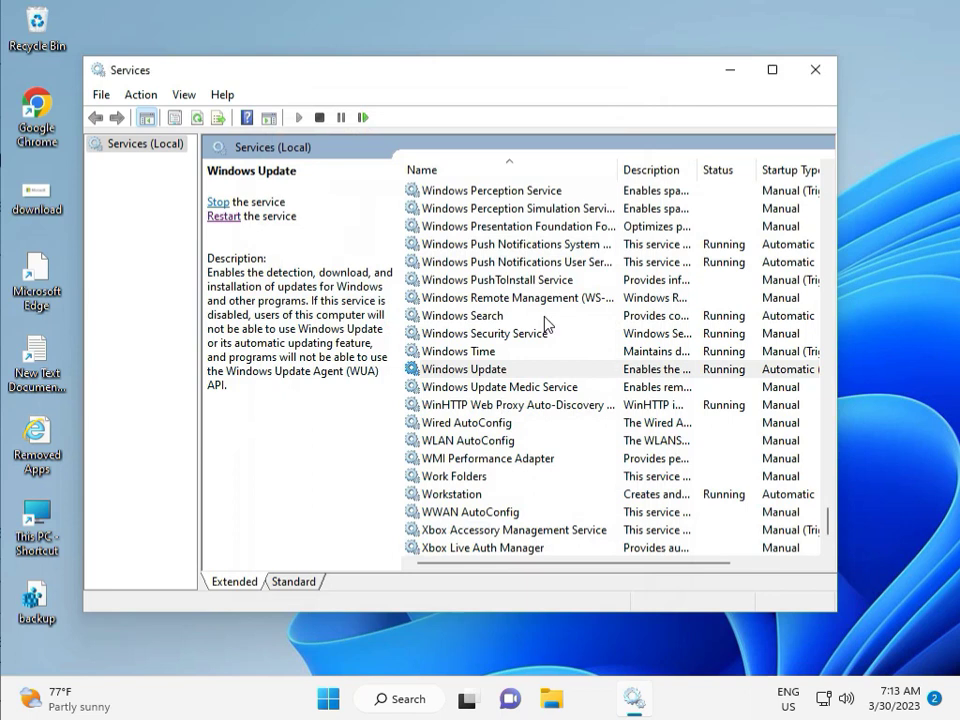
pyautogui.click(815, 70)
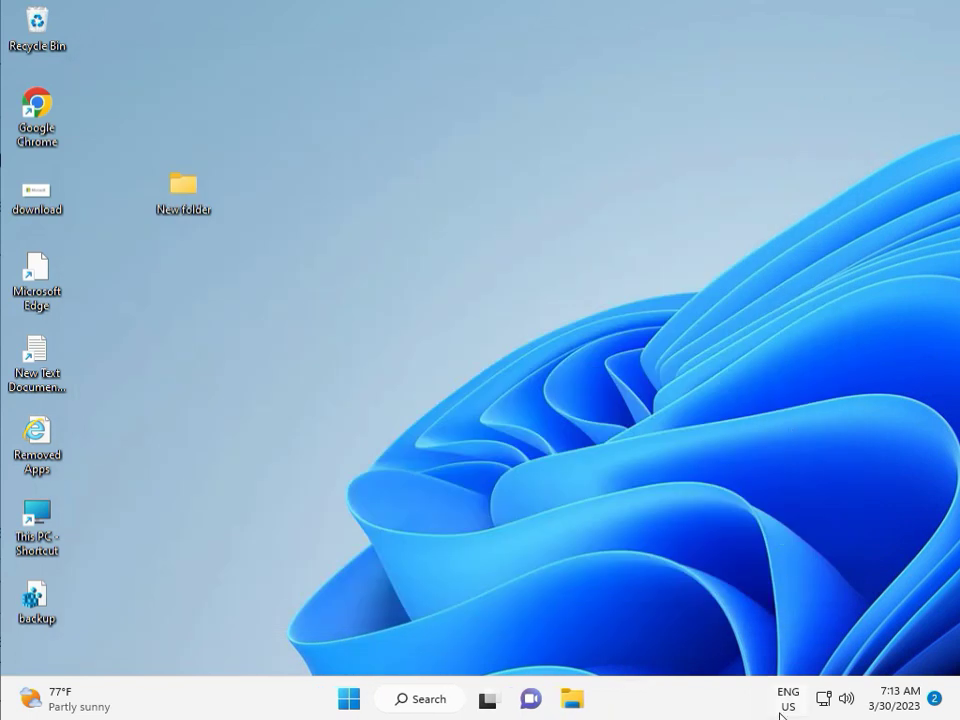
# Step: Launch Registry Editor by running regedit and allow it to make changes to the device
pyautogui.click(536, 512)
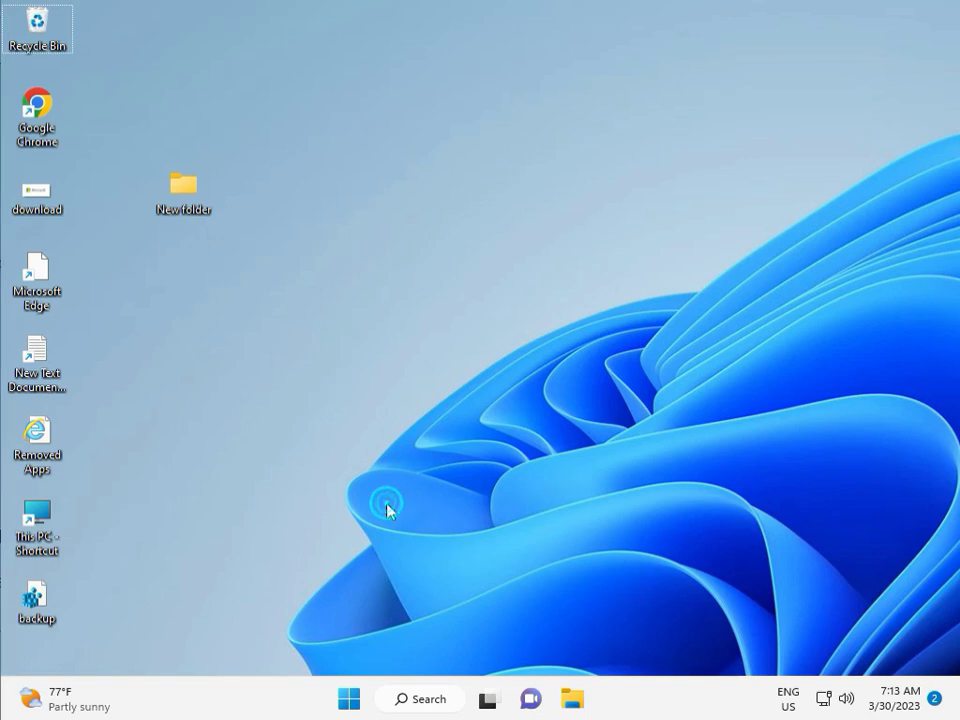
pyautogui.press('super+r')
pyautogui.write('re')
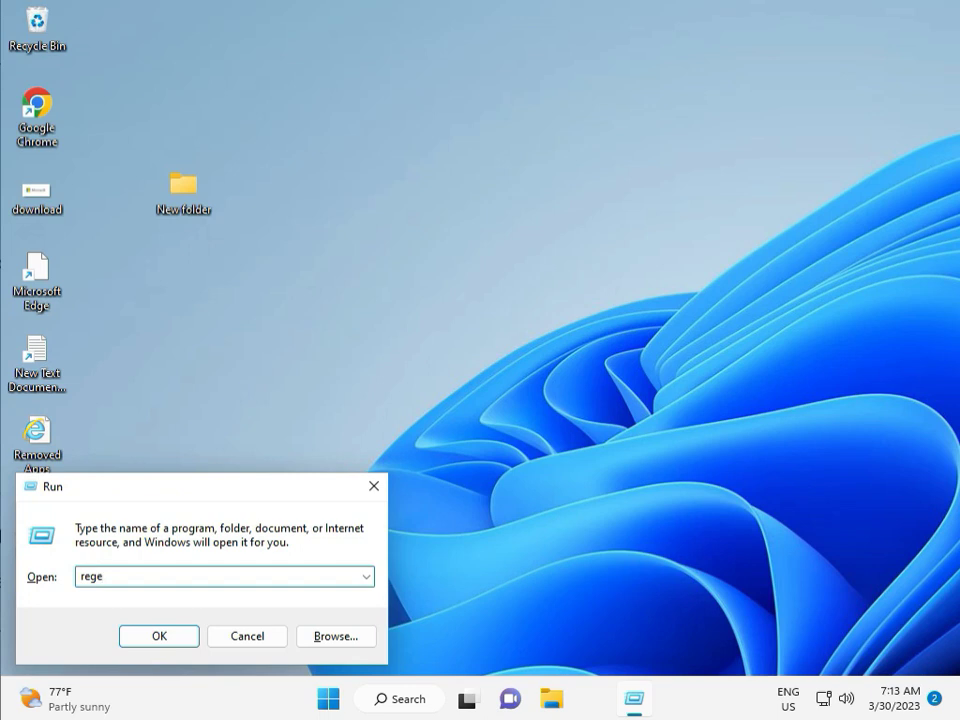
pyautogui.write('gedit')
pyautogui.press('Return')
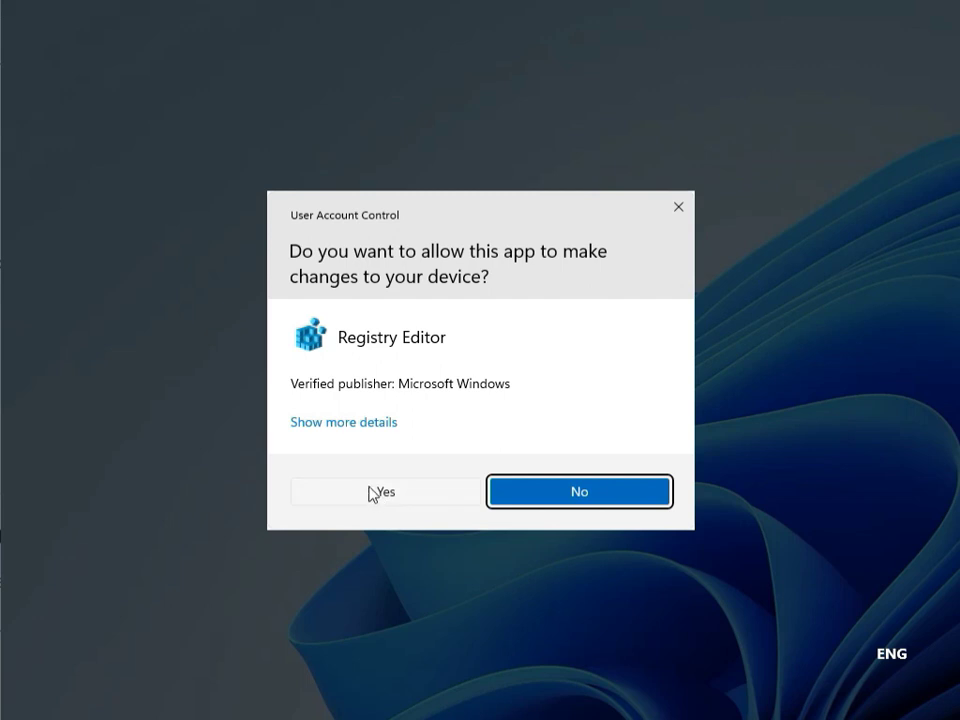
pyautogui.click(373, 494)
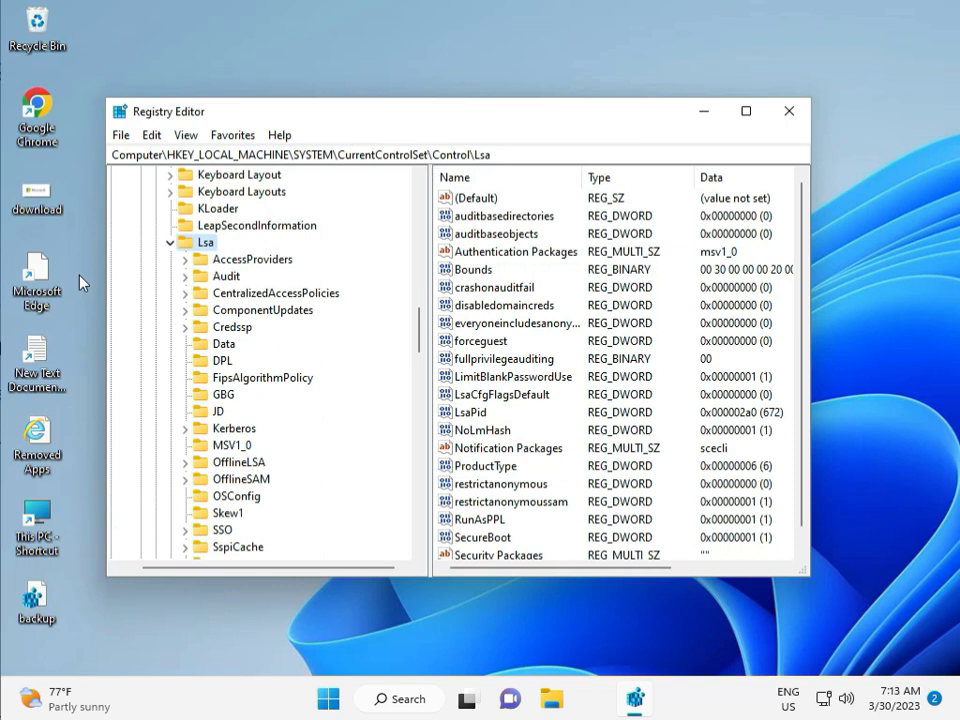
# Step: Collapse the expanded branches of the registry tree up to HKEY_LOCAL_MACHINE
pyautogui.click(170, 242)
pyautogui.scroll(15, 176, 278)
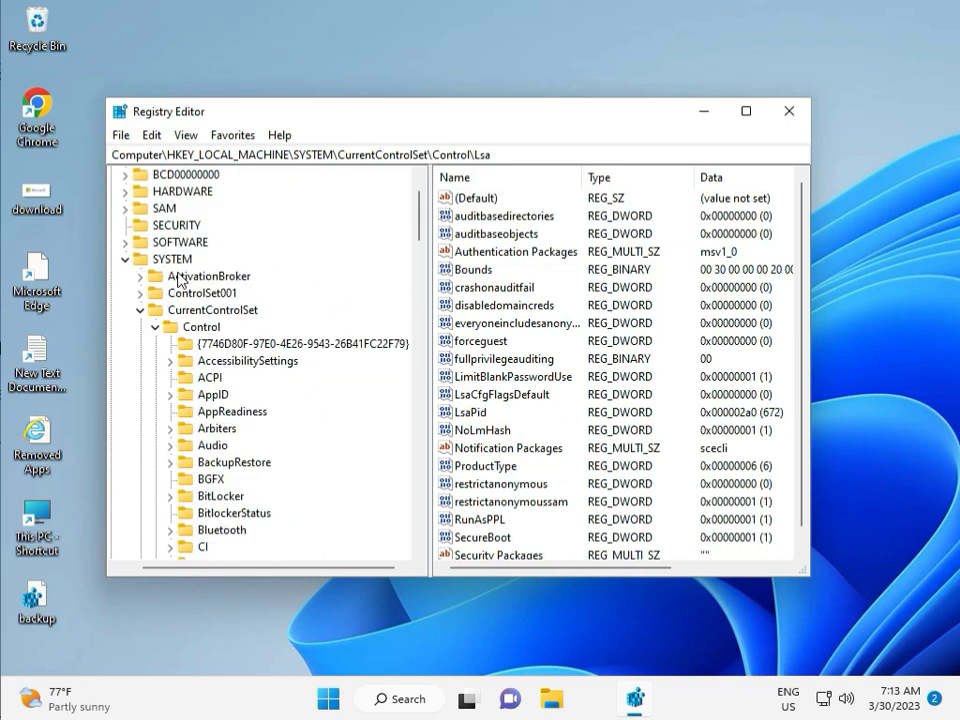
pyautogui.click(124, 326)
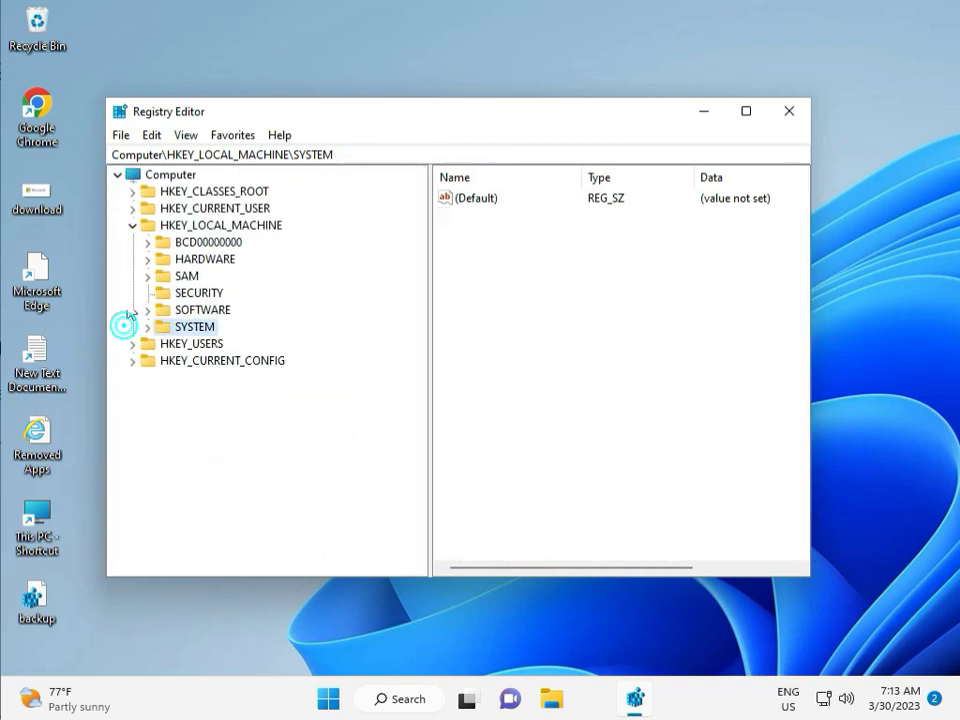
pyautogui.click(134, 226)
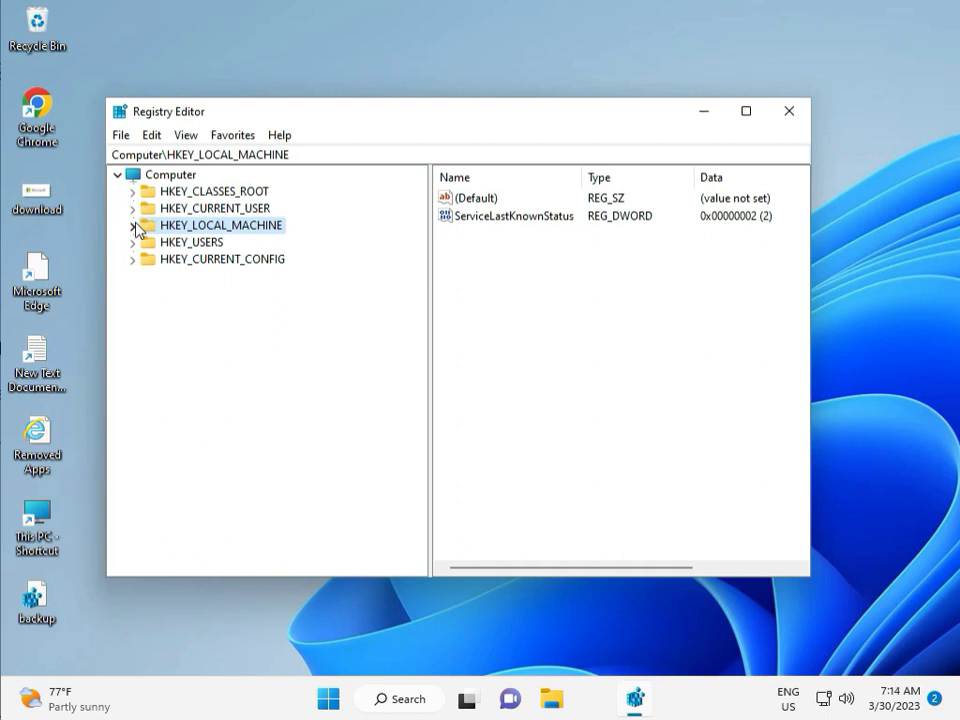
# Step: Examine the subkeys of HKEY_LOCAL_MACHINE\SOFTWARE\Policies\Microsoft\Windows and close Registry Editor
pyautogui.click(134, 227)
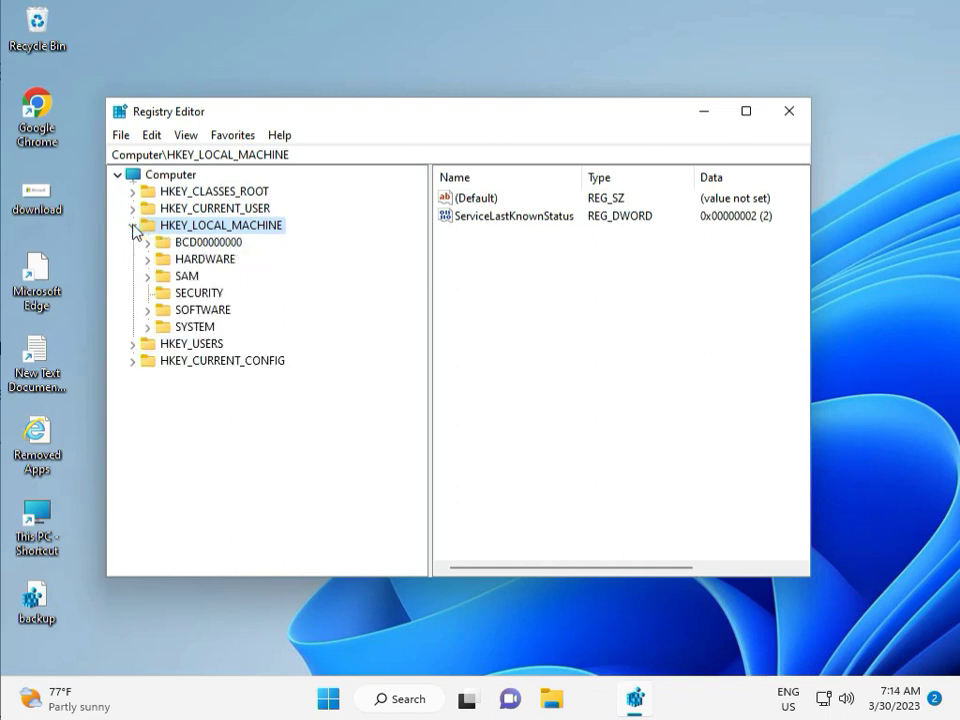
pyautogui.click(148, 311)
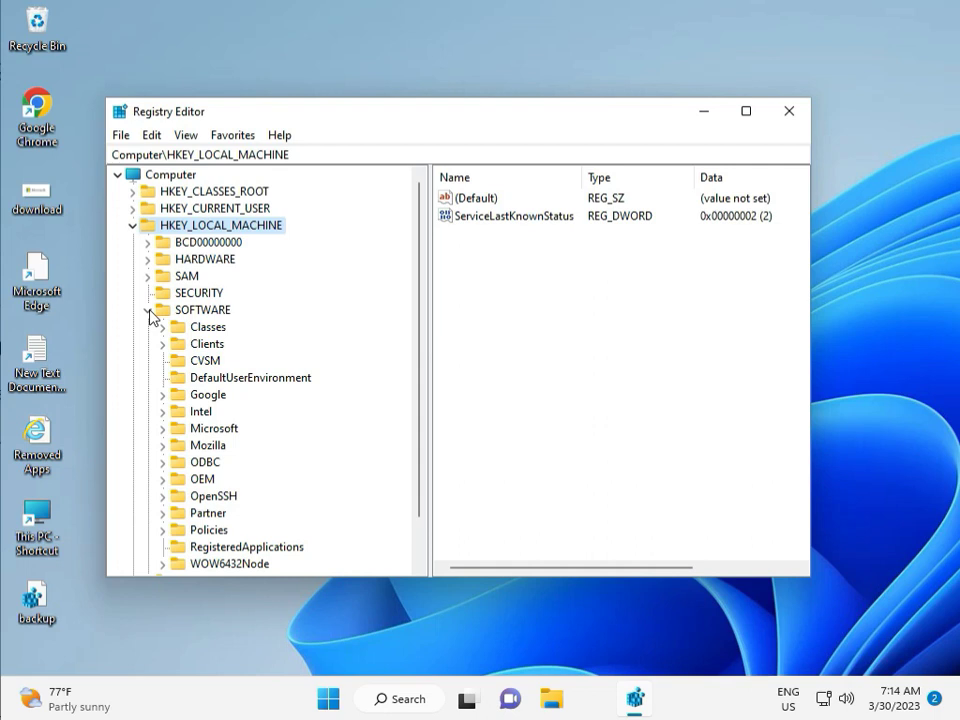
pyautogui.scroll(-1, 198, 398)
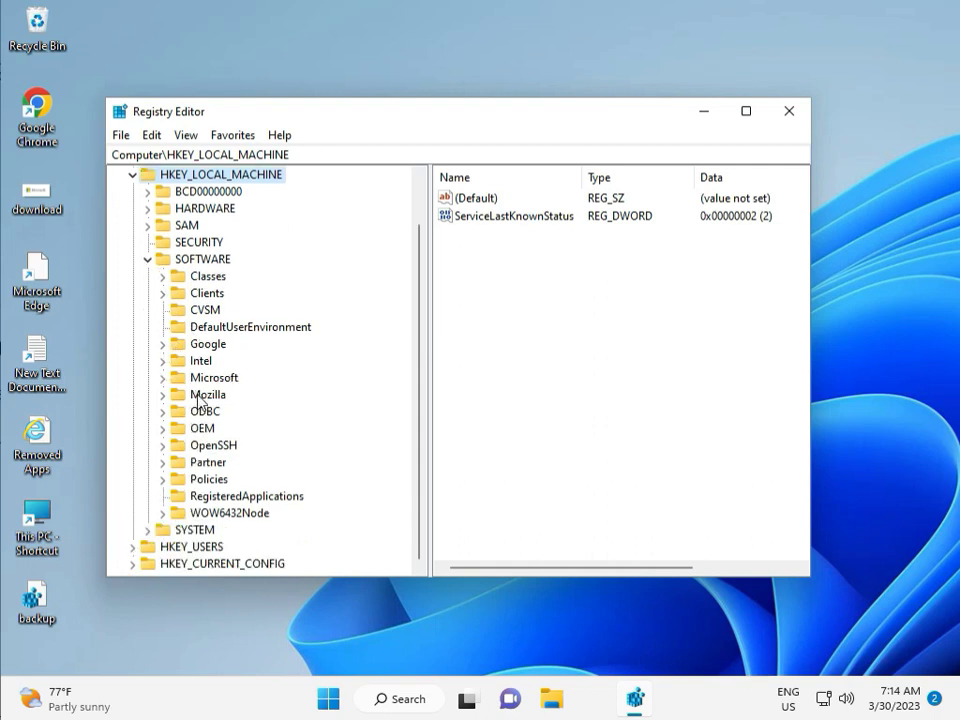
pyautogui.click(166, 480)
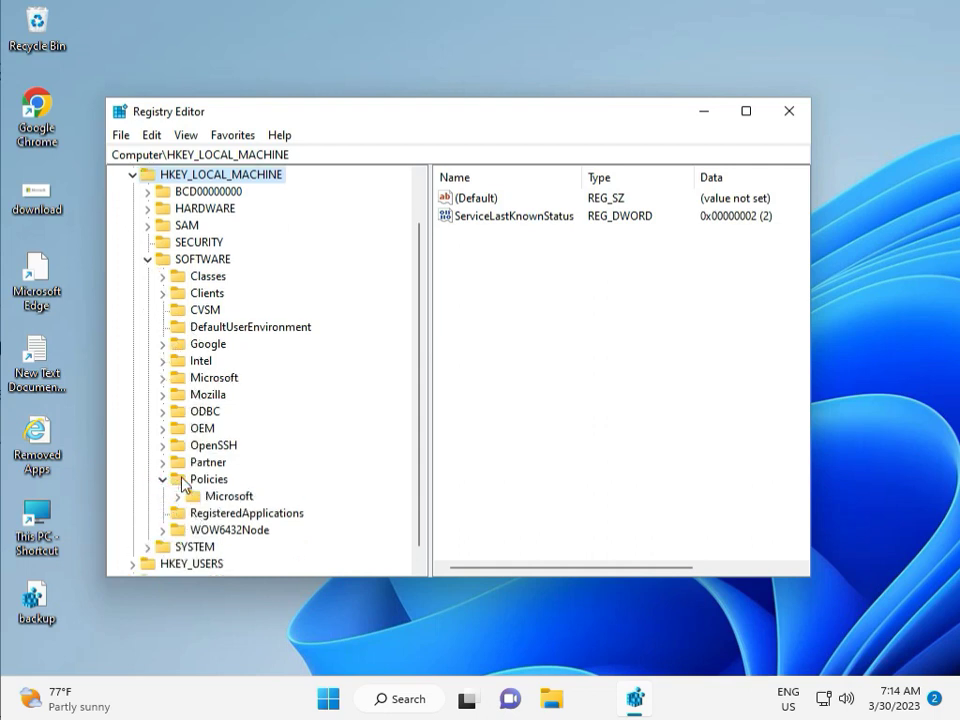
pyautogui.click(178, 497)
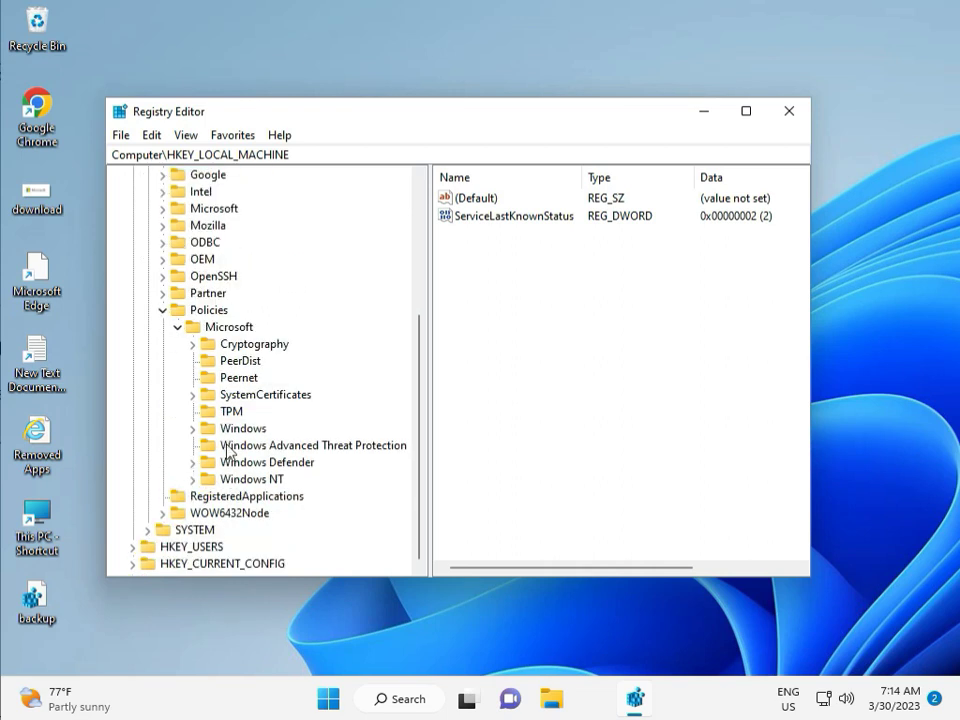
pyautogui.click(193, 428)
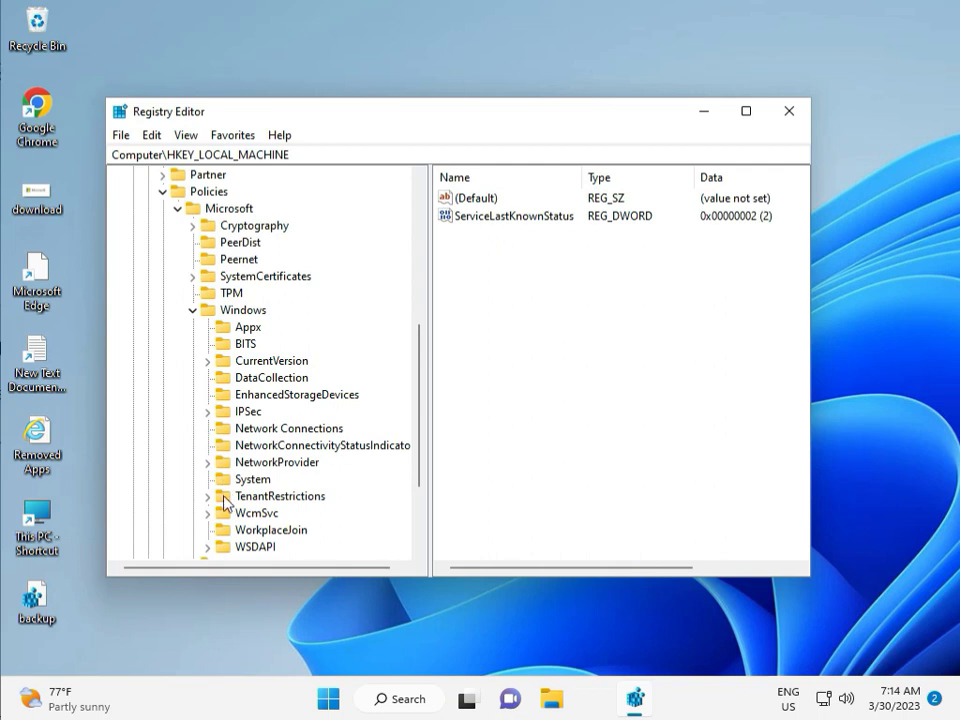
pyautogui.scroll(-1, 225, 537)
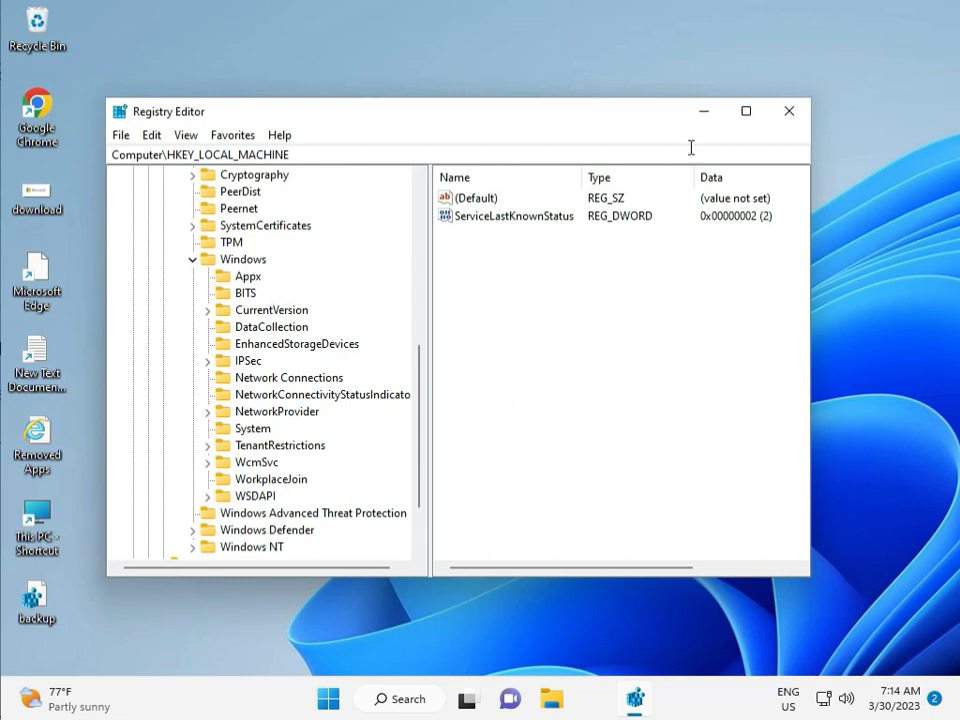
pyautogui.click(789, 112)
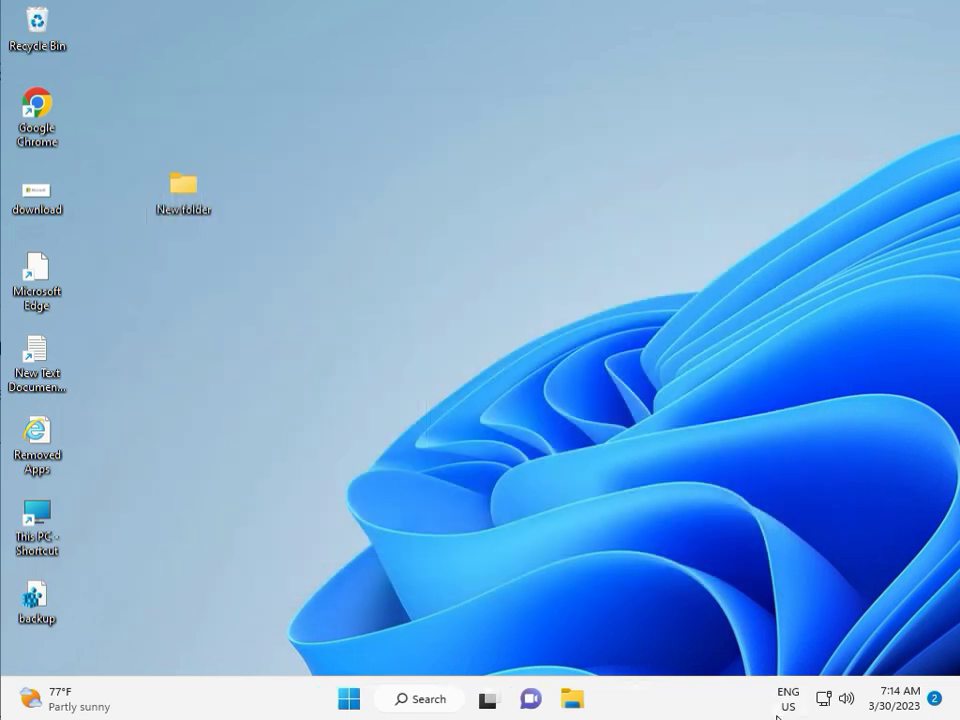
# Step: Search for cmd and run Command Prompt as administrator, allowing it to make changes to the device
pyautogui.click(291, 446)
pyautogui.press('super')
pyautogui.write('cmd')
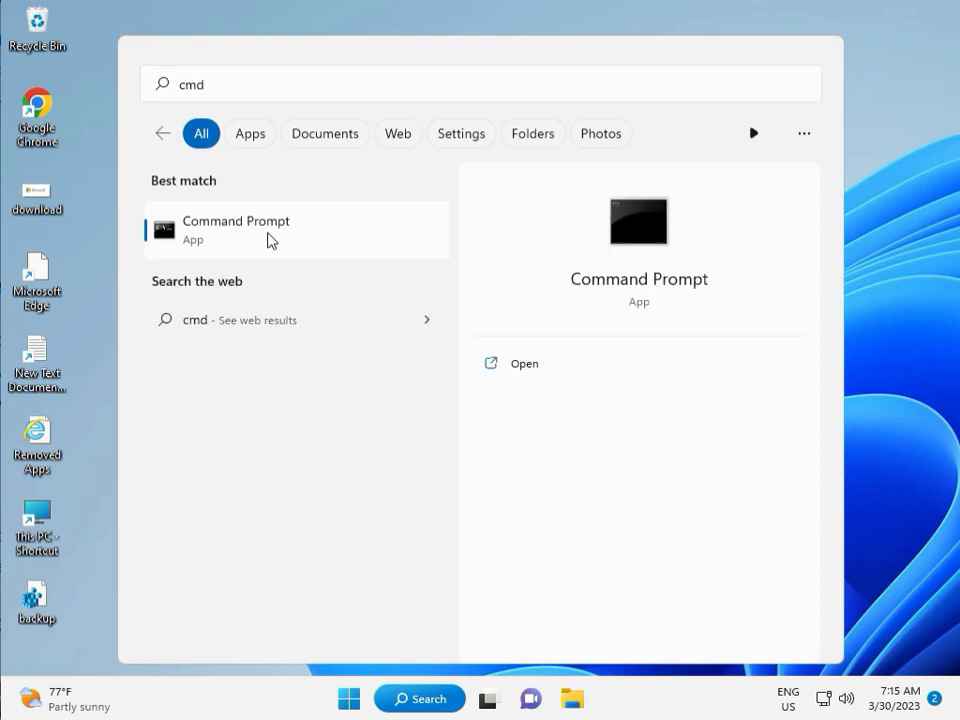
pyautogui.click(514, 396)
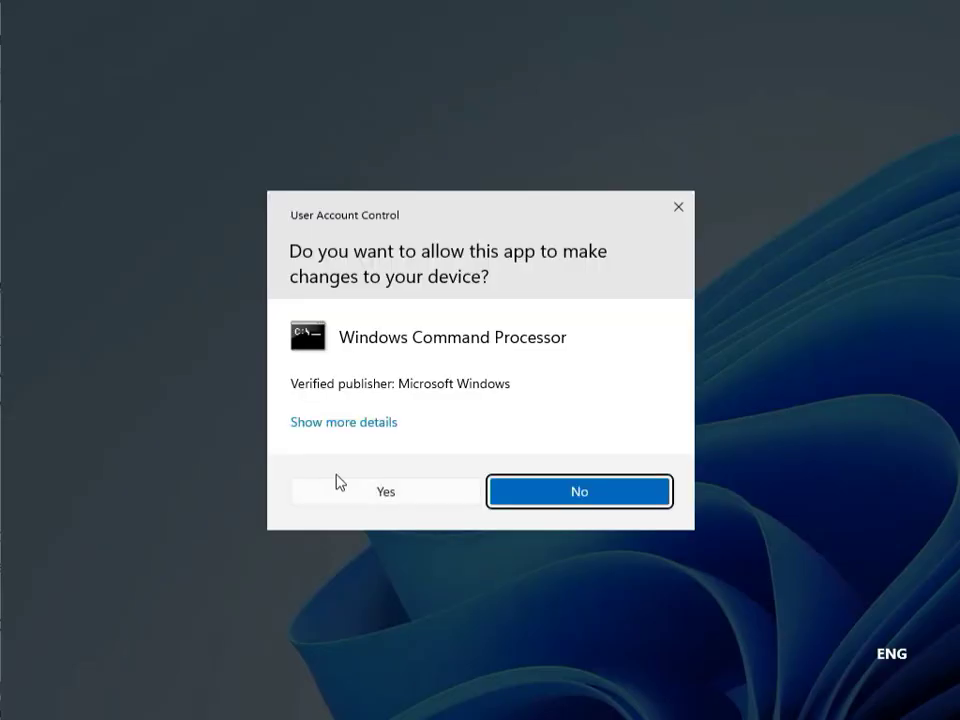
pyautogui.click(352, 488)
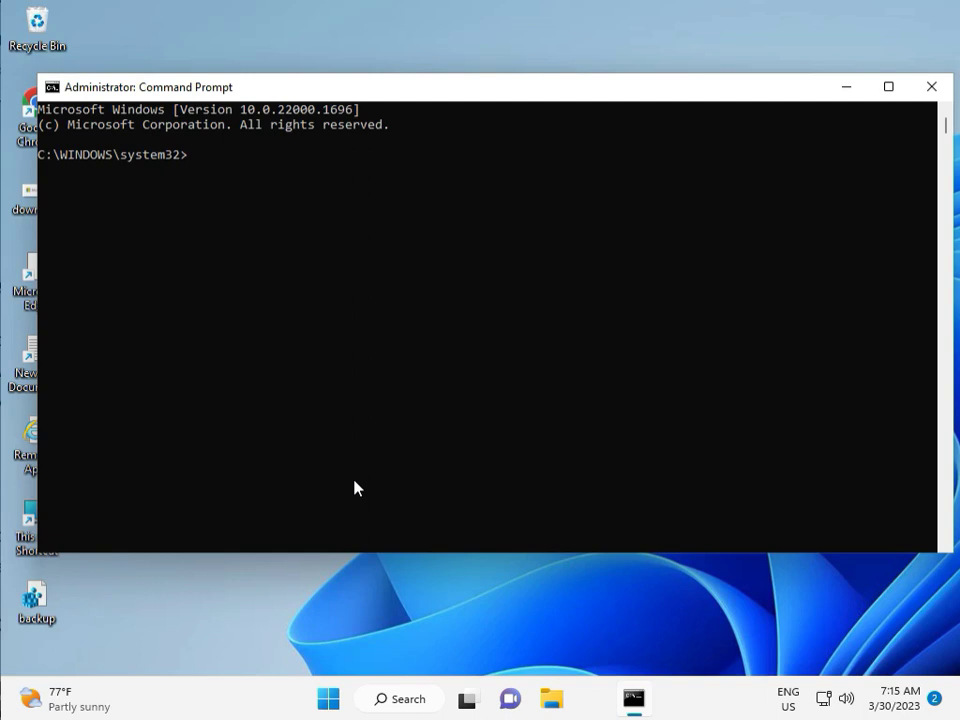
# Step: Run chkdsk /f /r and agree to schedule the volume check for the next system restart
pyautogui.write('chkdsk /f /r')
pyautogui.press('Return')
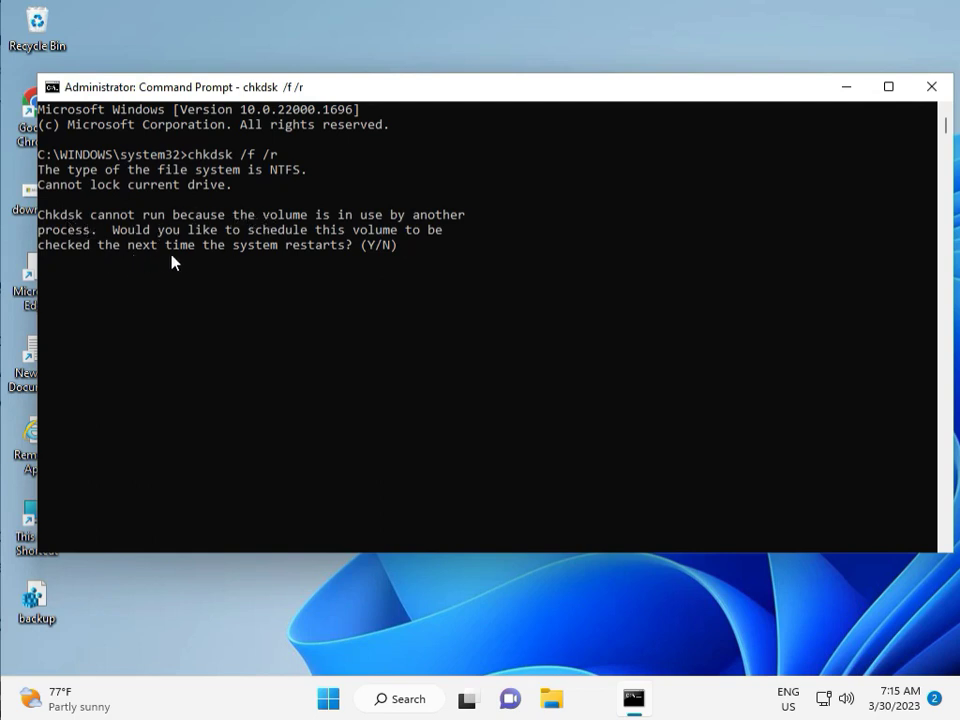
pyautogui.write('y')
pyautogui.press('Return')
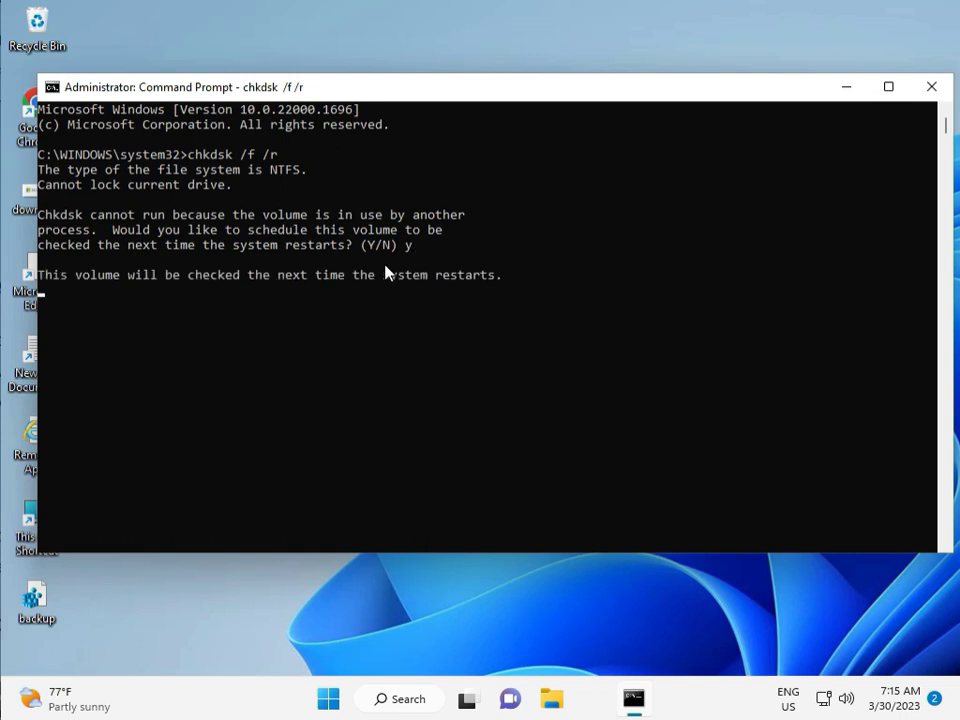
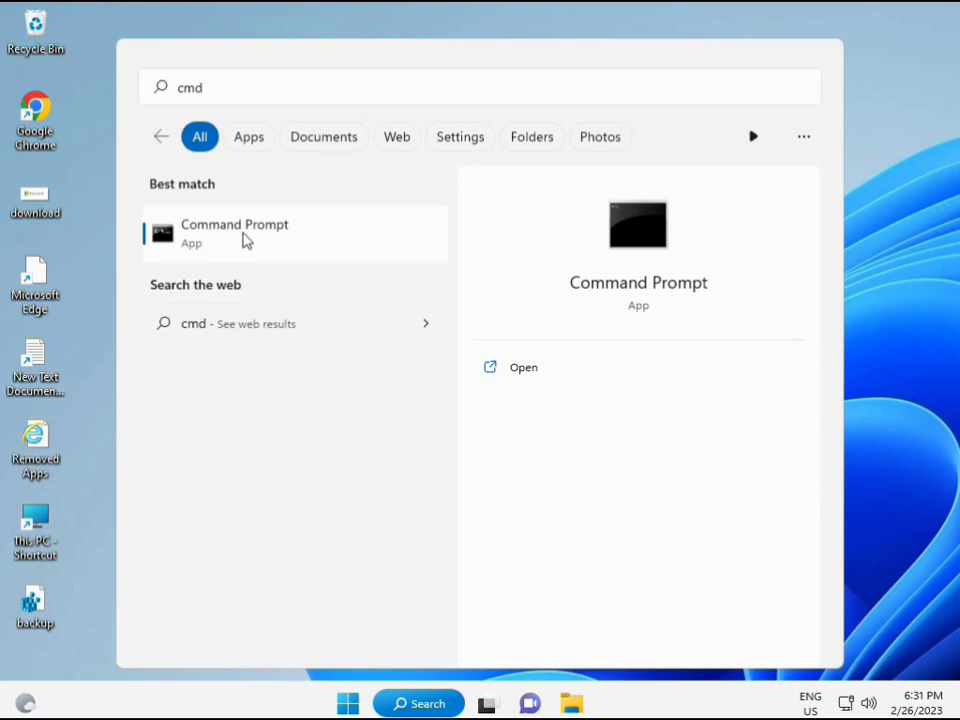
# Step: Open Command Prompt with administrator rights from the cmd search result and grant the requested permission
pyautogui.rightClick(245, 240)
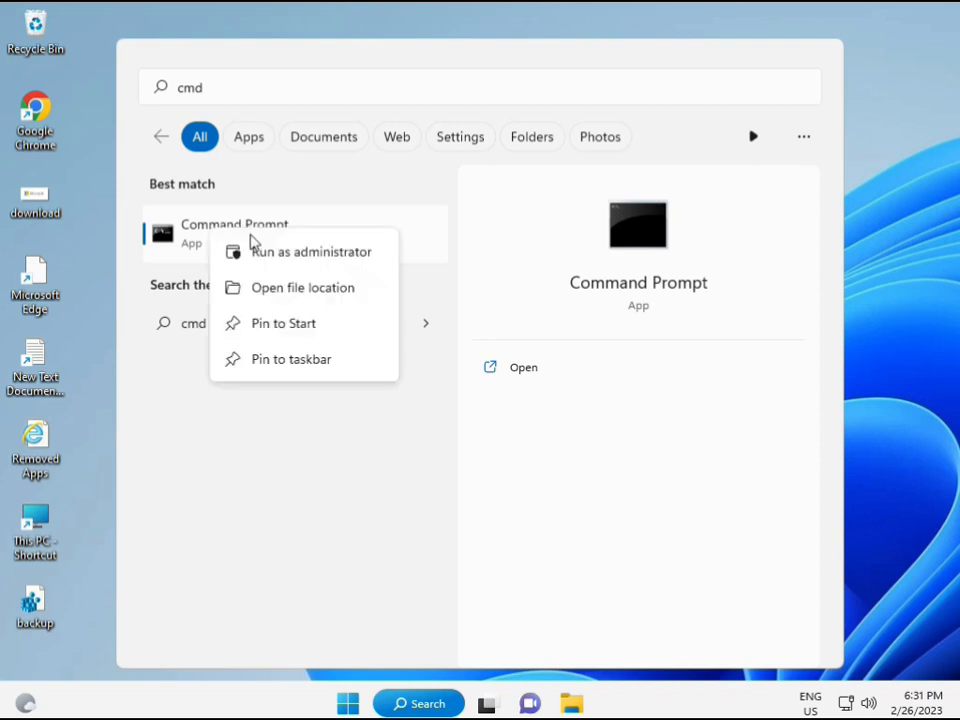
pyautogui.click(296, 261)
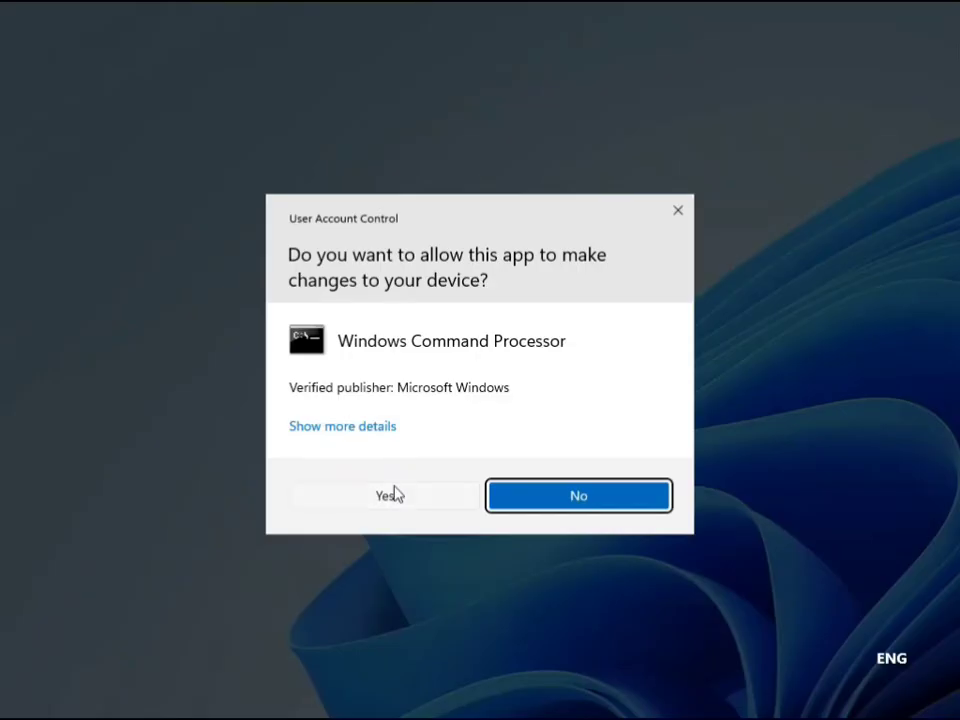
pyautogui.click(393, 495)
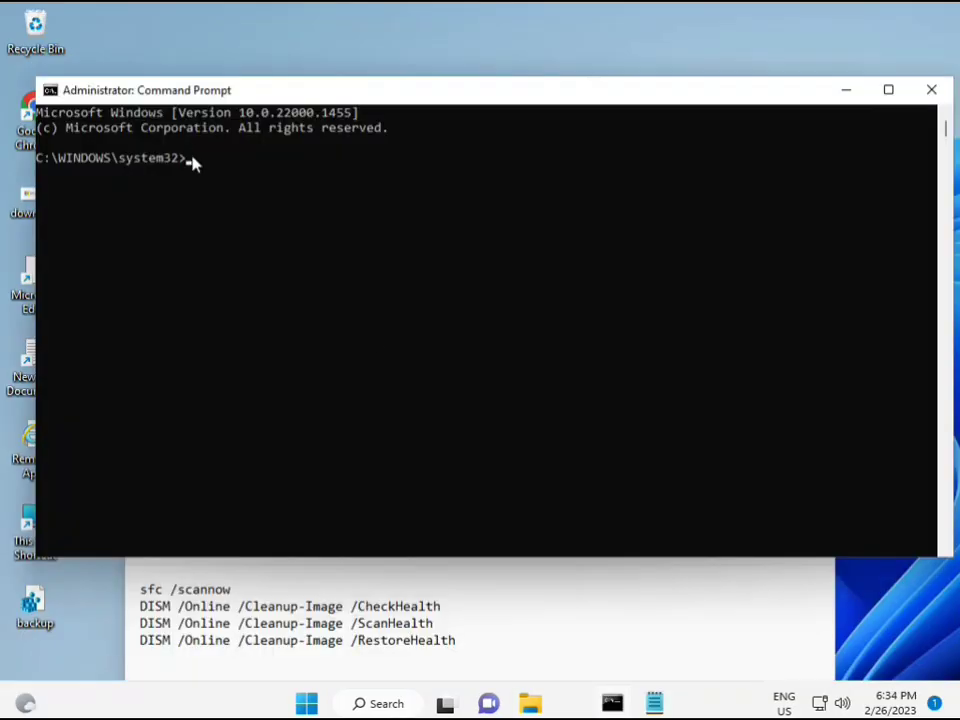
# Step: Run the system file check with the command sfc /scannow
pyautogui.click(190, 160)
pyautogui.write('s')
pyautogui.press('BackSpace')
pyautogui.write('sfc /scannow')
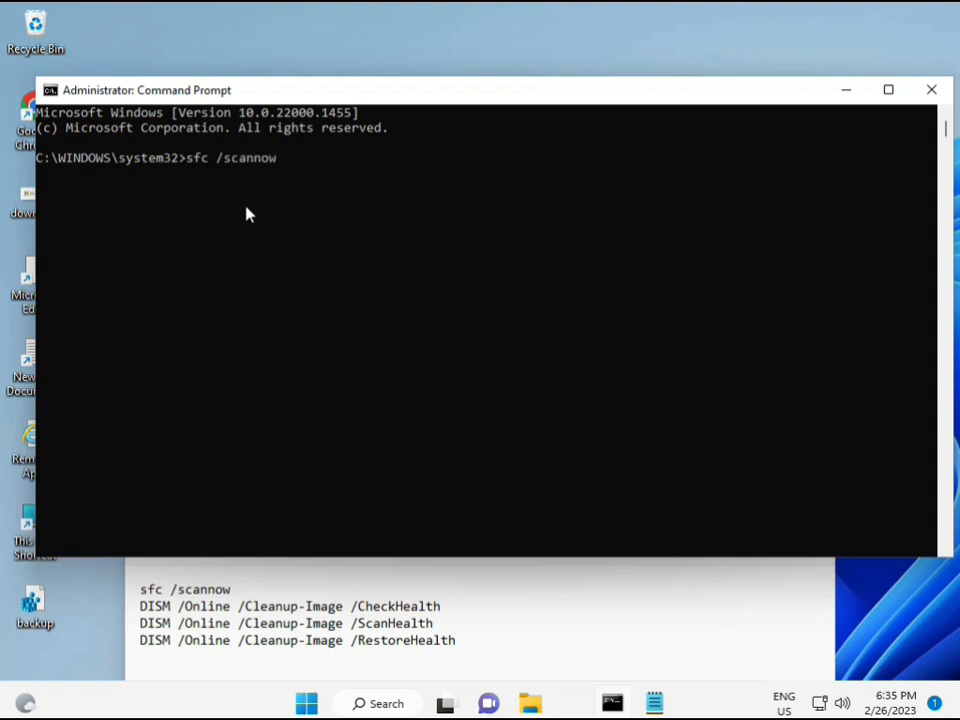
pyautogui.press('Return')
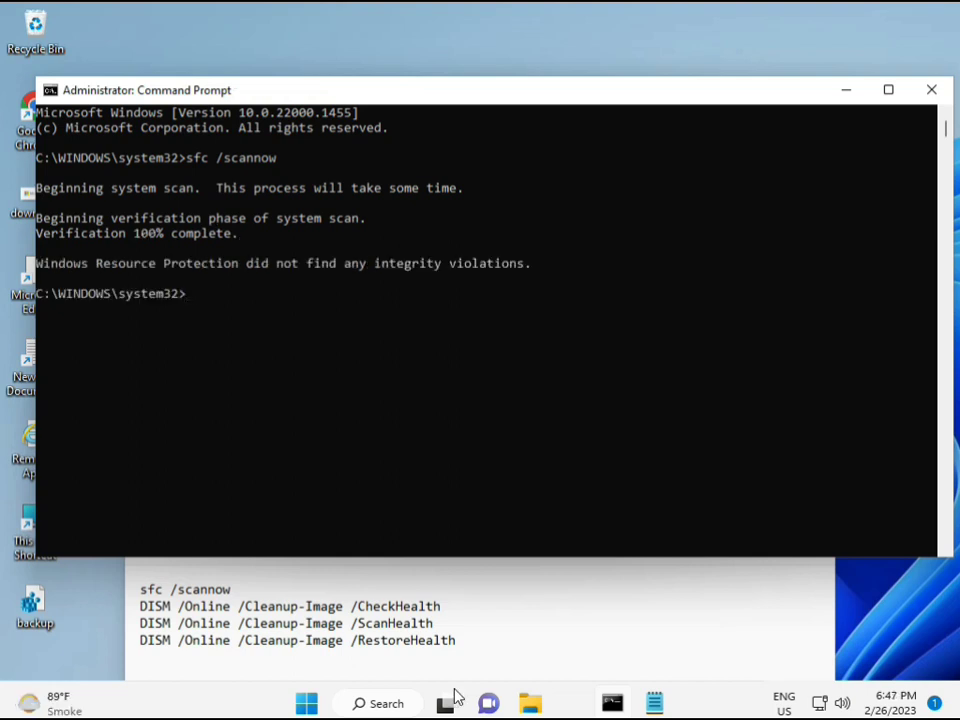
# Step: Copy DISM /Online /Cleanup-Image /CheckHealth from the Notepad command list and run it in the administrator Command Prompt
pyautogui.moveTo(140, 606); pyautogui.dragTo(450, 607)
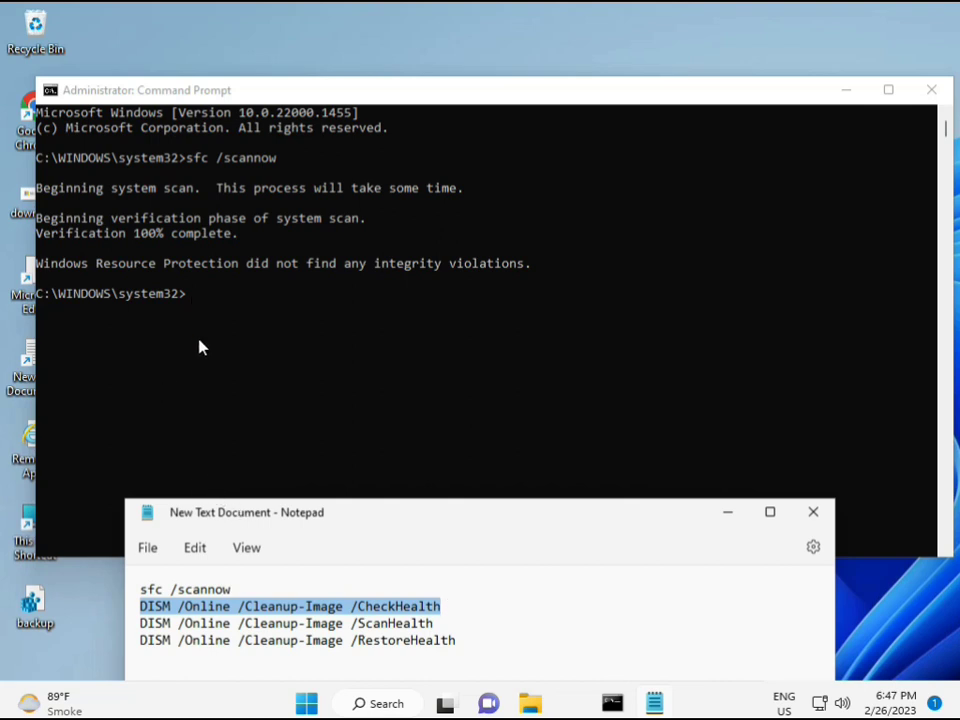
pyautogui.rightClick(253, 611)
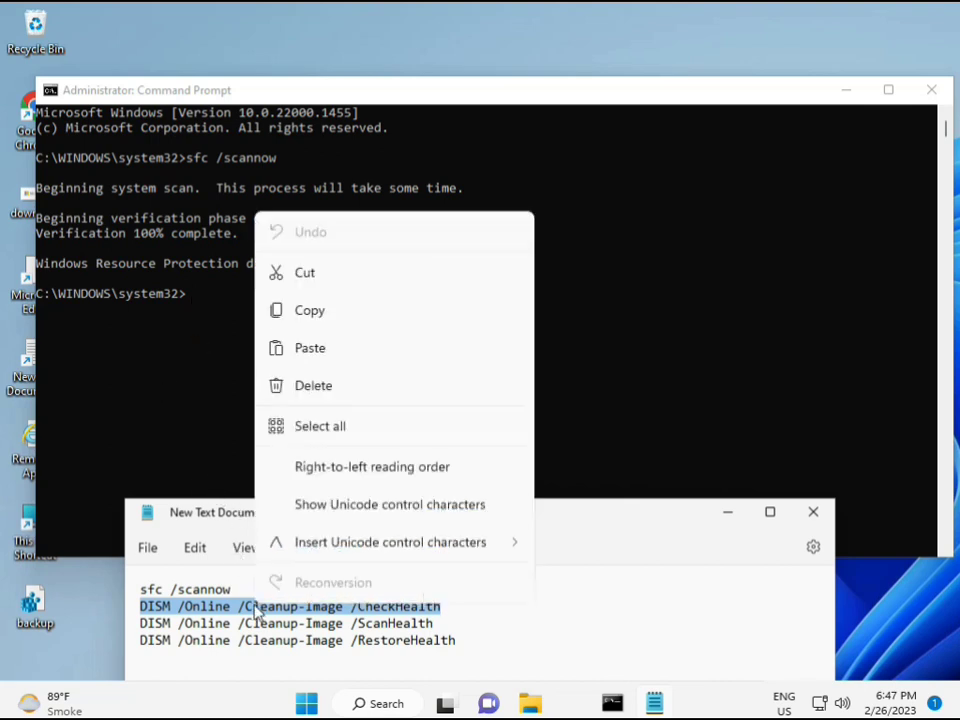
pyautogui.click(300, 318)
pyautogui.click(190, 301)
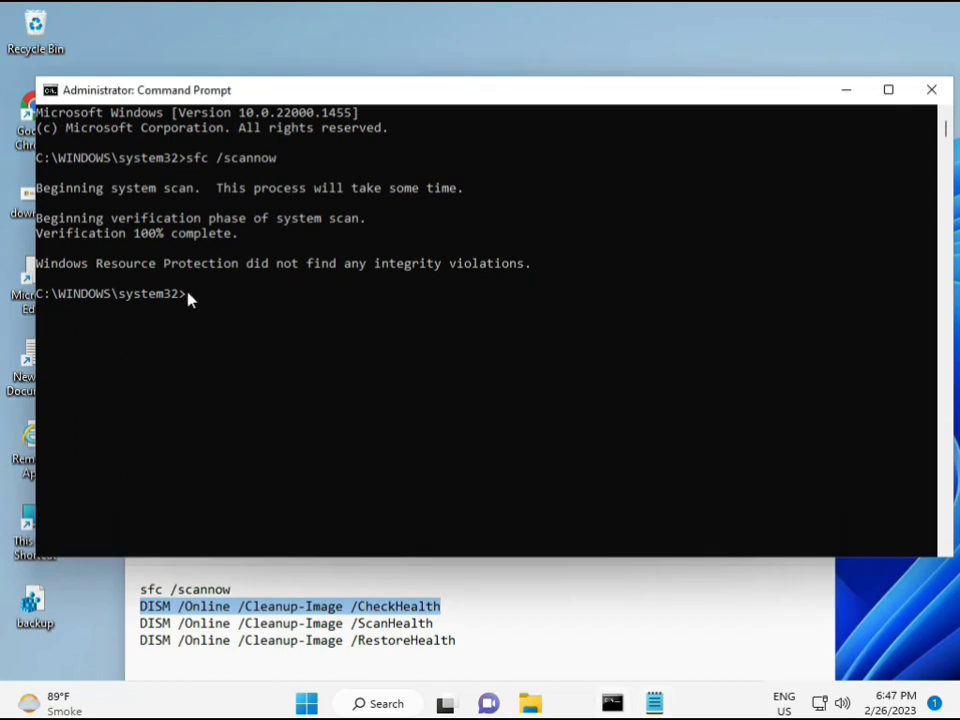
pyautogui.rightClick(76, 91)
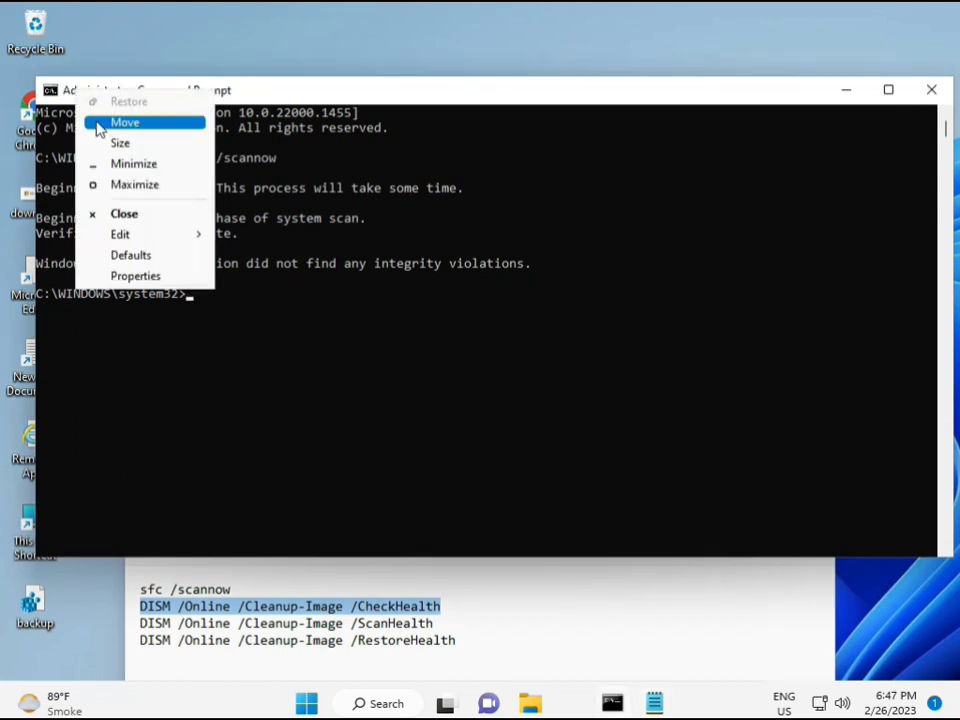
pyautogui.moveTo(163, 233)
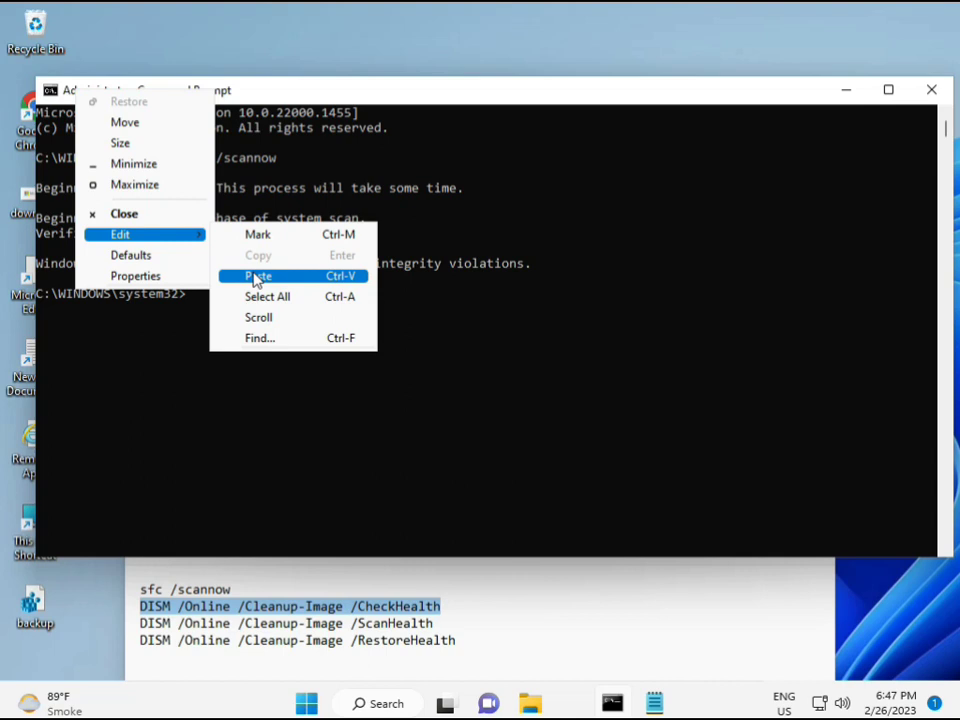
pyautogui.click(253, 274)
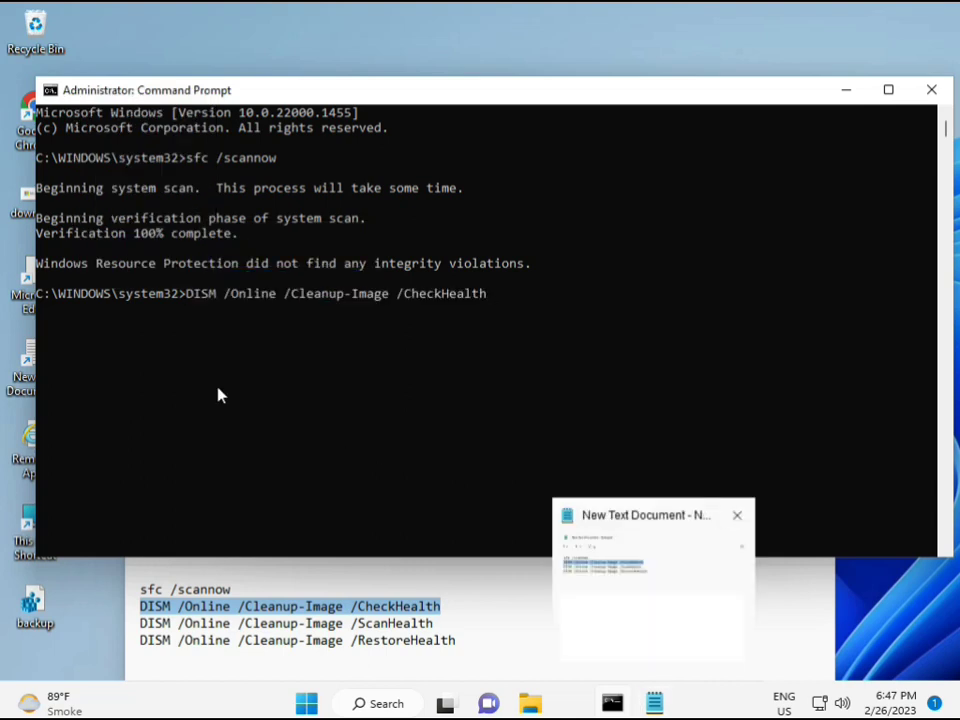
pyautogui.click(185, 300)
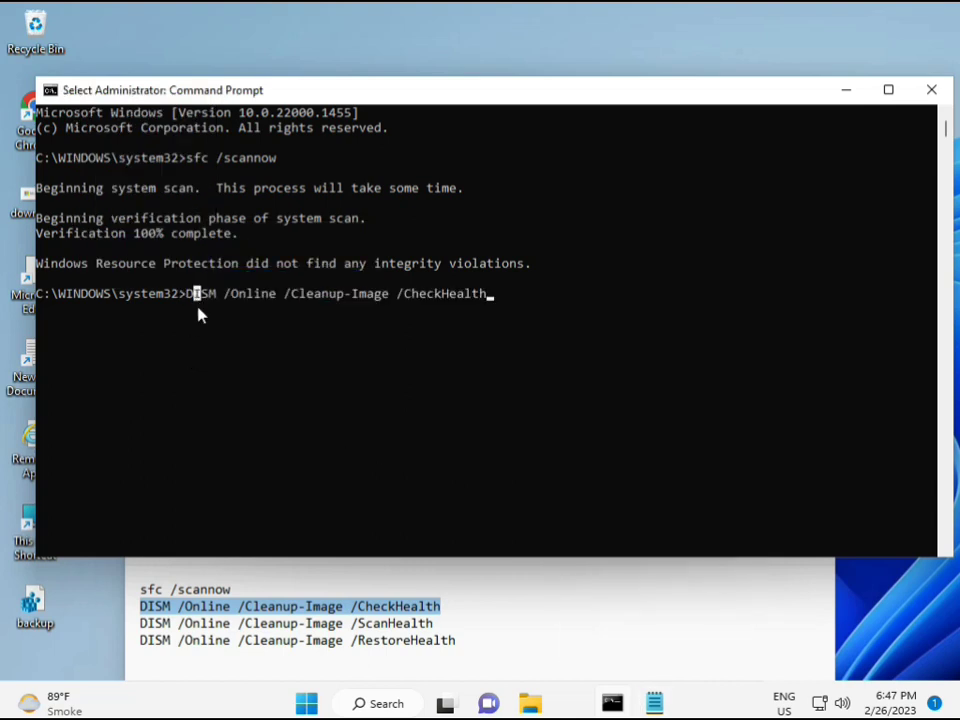
pyautogui.press('Return')
pyautogui.press('Return')
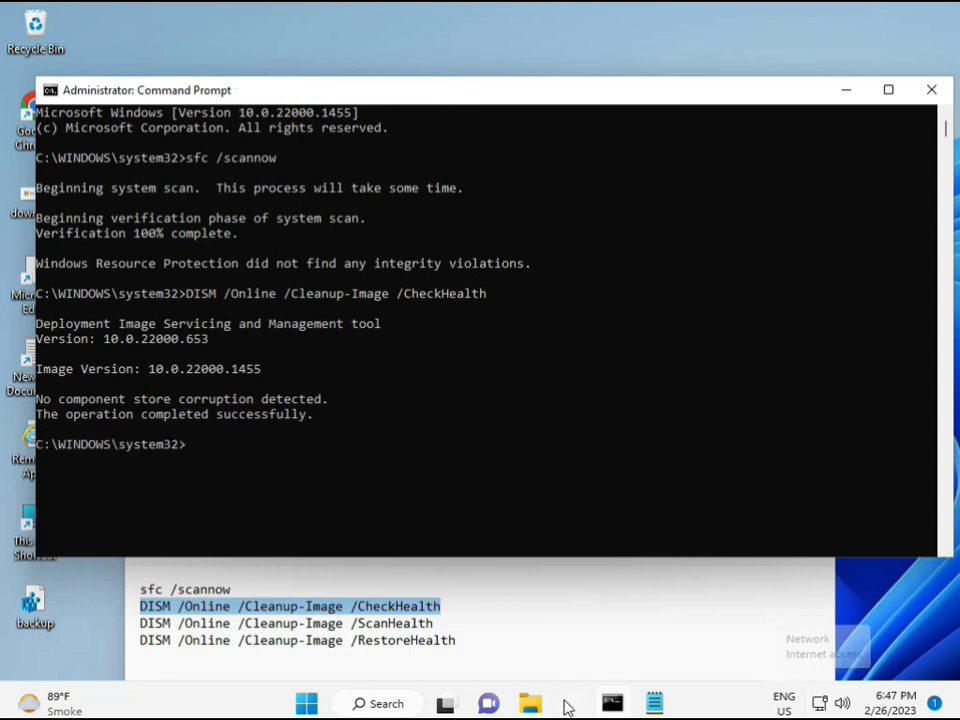
# Step: Copy the DISM /Online /Cleanup-Image /ScanHealth line from Notepad and run it in Command Prompt
pyautogui.click(141, 623)
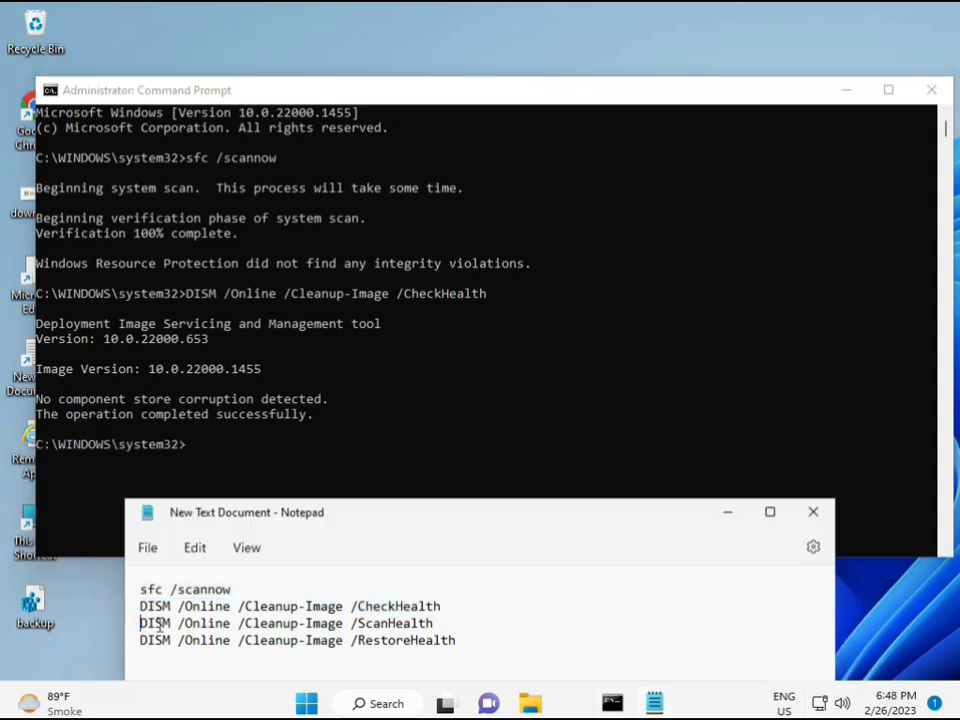
pyautogui.keyDown('shift'); pyautogui.click(457, 623); pyautogui.keyUp('shift')
pyautogui.hotkey('ctrl', 'c')
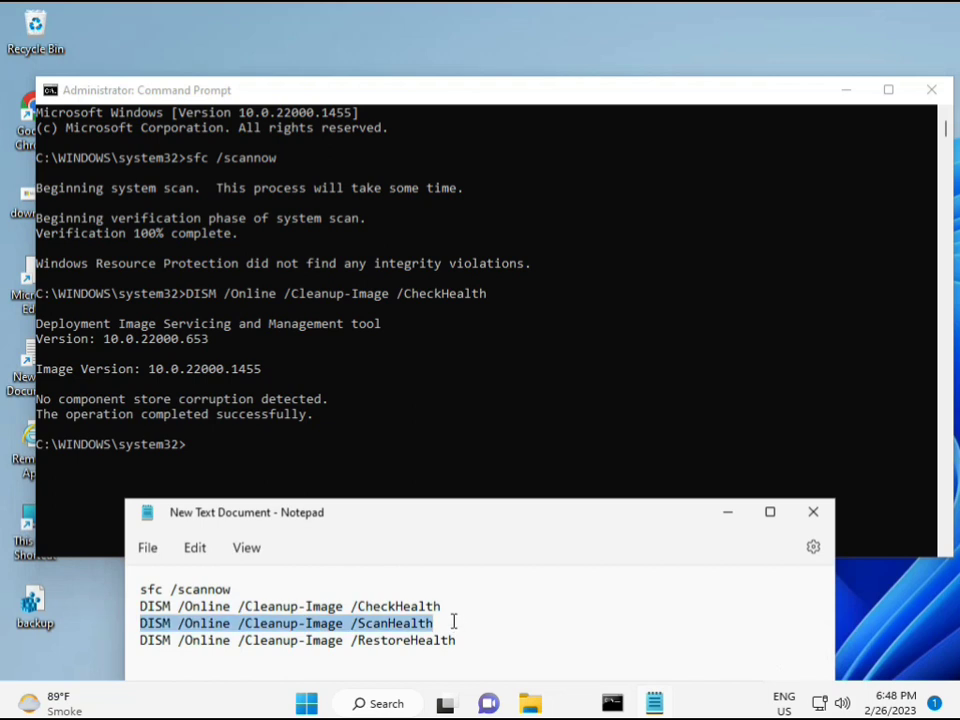
pyautogui.rightClick(425, 627)
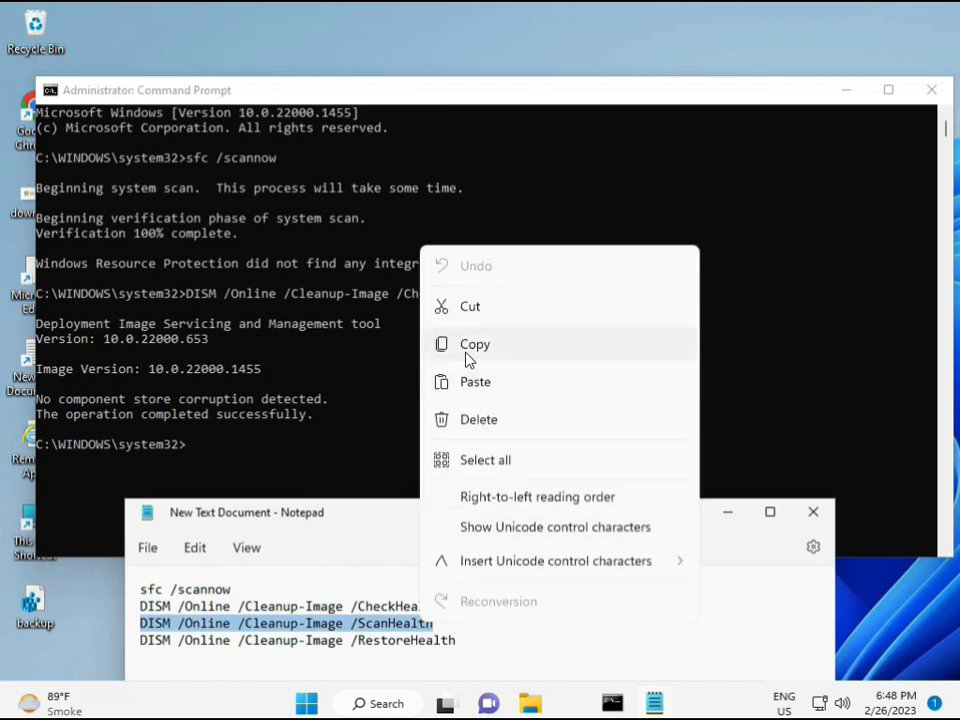
pyautogui.click(466, 347)
pyautogui.click(193, 450)
pyautogui.click(193, 450)
pyautogui.rightClick(193, 452)
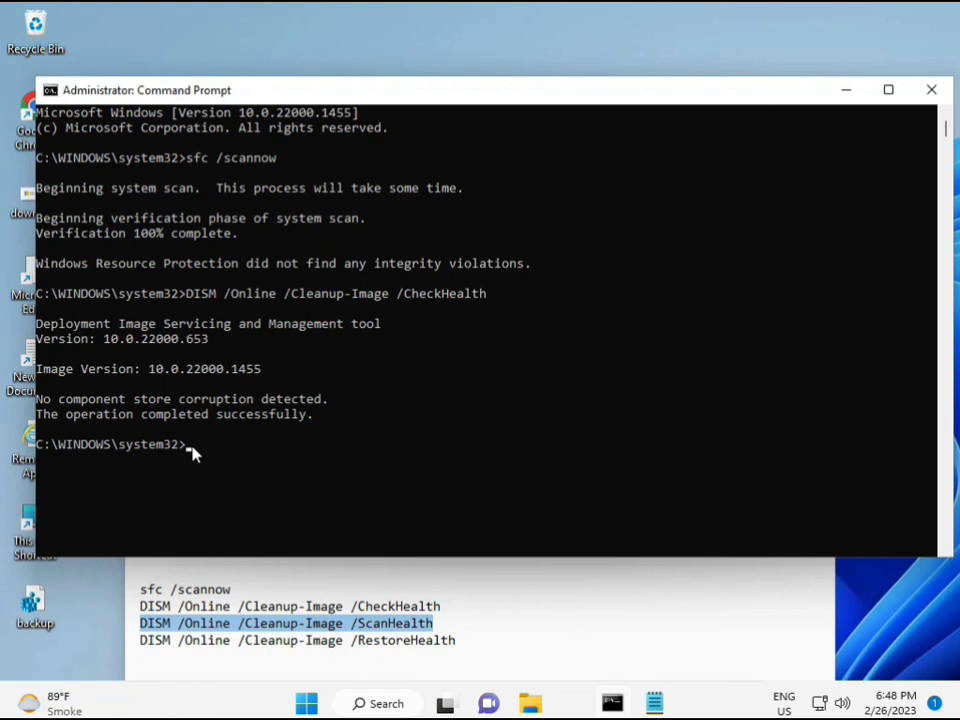
pyautogui.rightClick(193, 452)
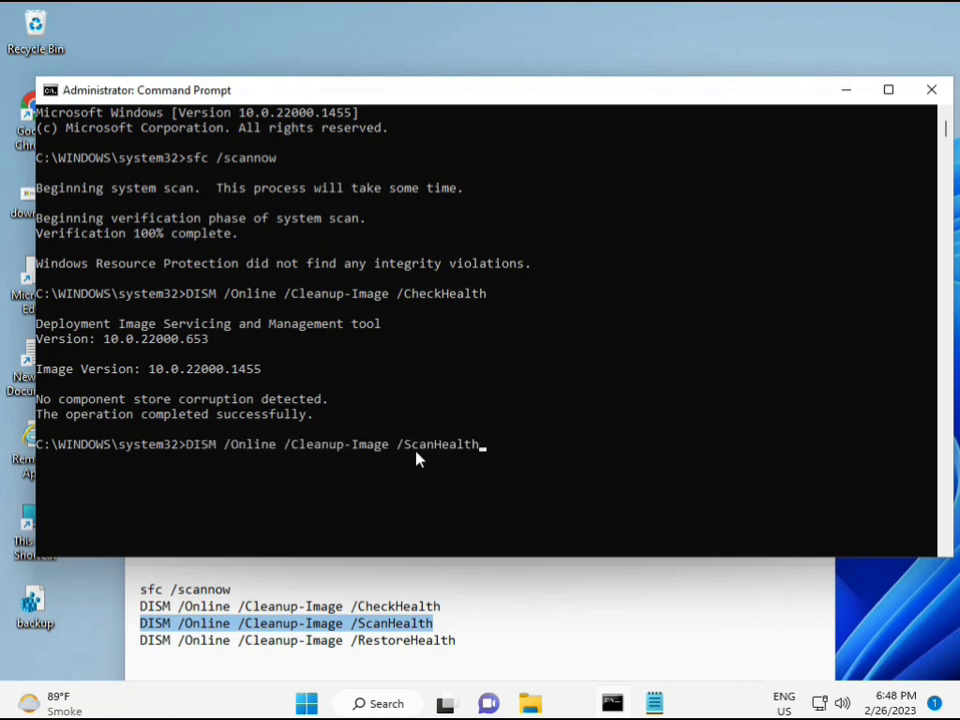
pyautogui.press('Return')
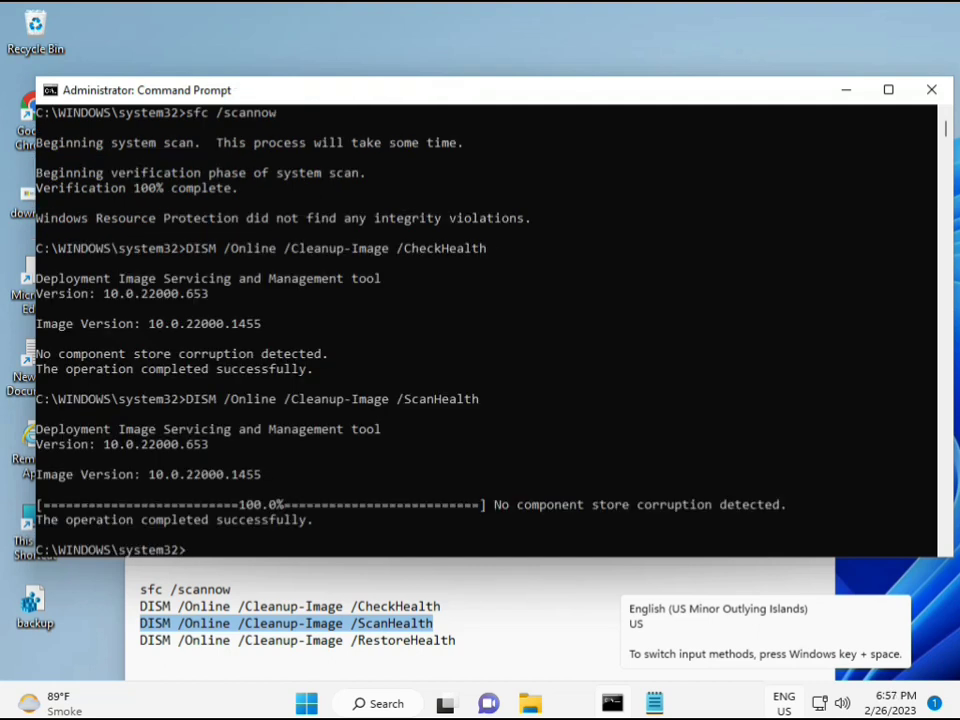
# Step: Copy the DISM /Online /Cleanup-Image /RestoreHealth line from Notepad and paste it at the Command Prompt's input line
pyautogui.moveTo(214, 522); pyautogui.dragTo(315, 524)
pyautogui.click(228, 643)
pyautogui.tripleClick(228, 643)
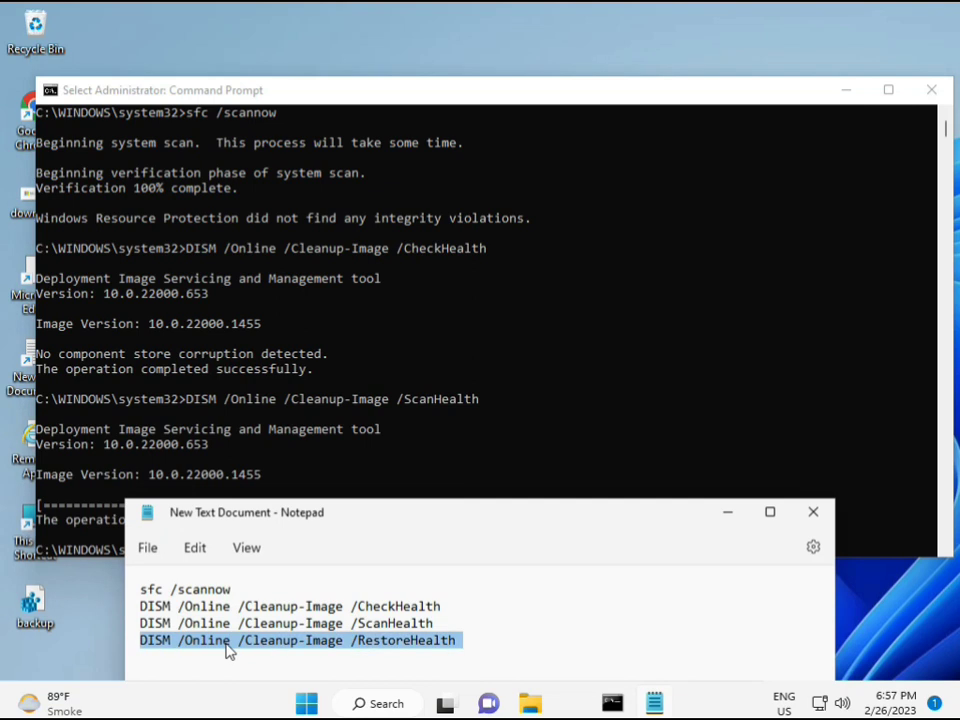
pyautogui.rightClick(228, 650)
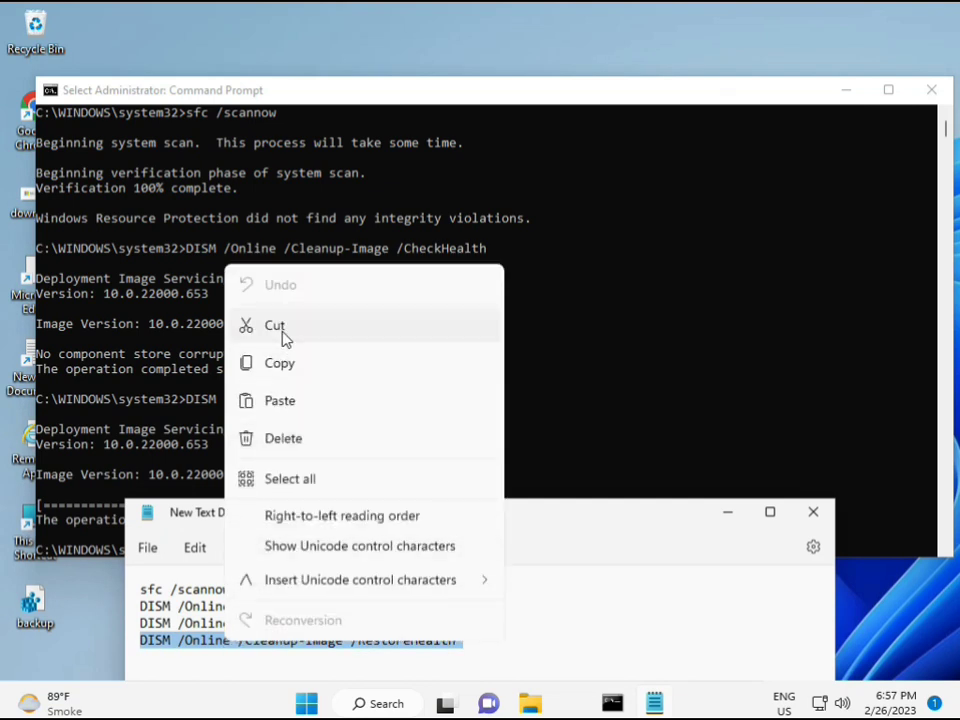
pyautogui.click(283, 362)
pyautogui.click(211, 502)
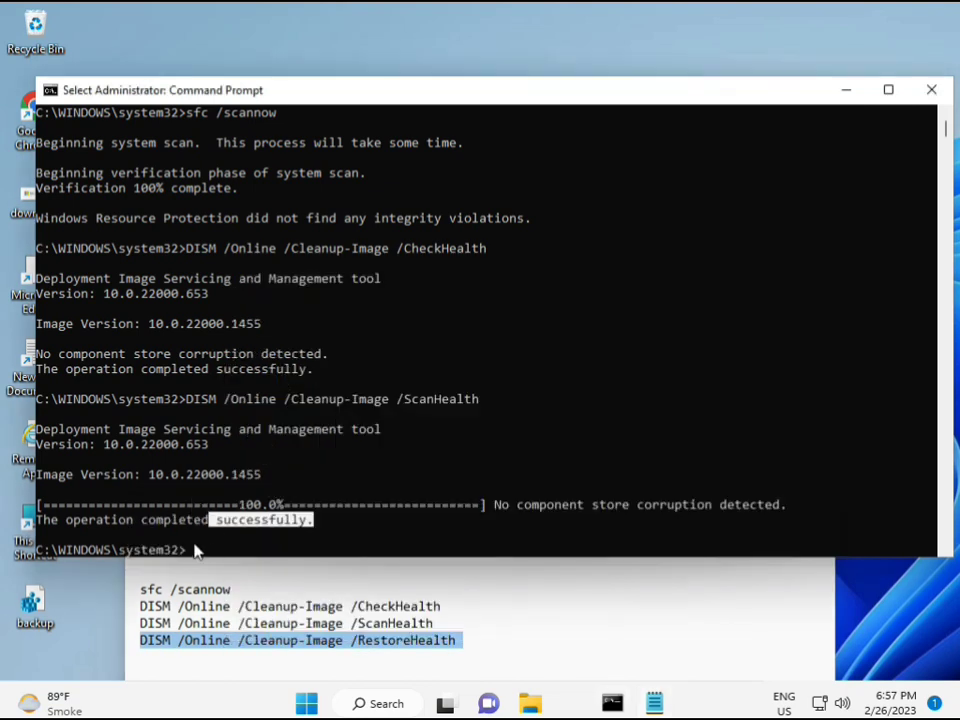
pyautogui.click(189, 551)
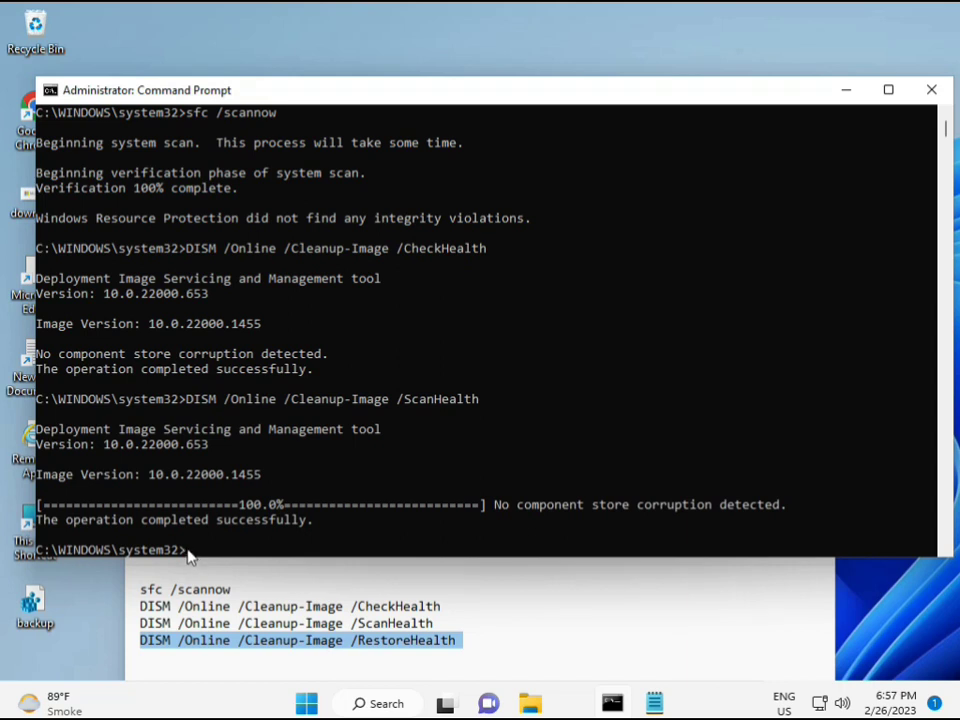
pyautogui.click(189, 556)
pyautogui.rightClick(189, 556)
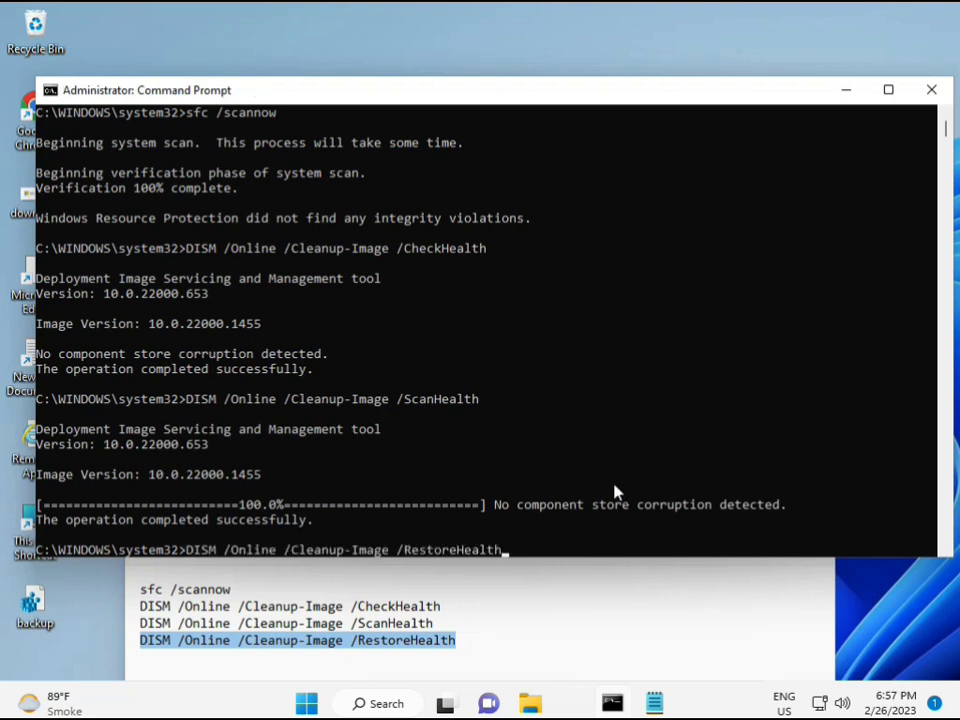
# Step: Execute the pasted RestoreHealth command to start repairing the Windows image
pyautogui.scroll(-5, 585, 454)
pyautogui.scroll(-4, 570, 462)
pyautogui.scroll(9, 530, 430)
pyautogui.scroll(-5, 948, 140)
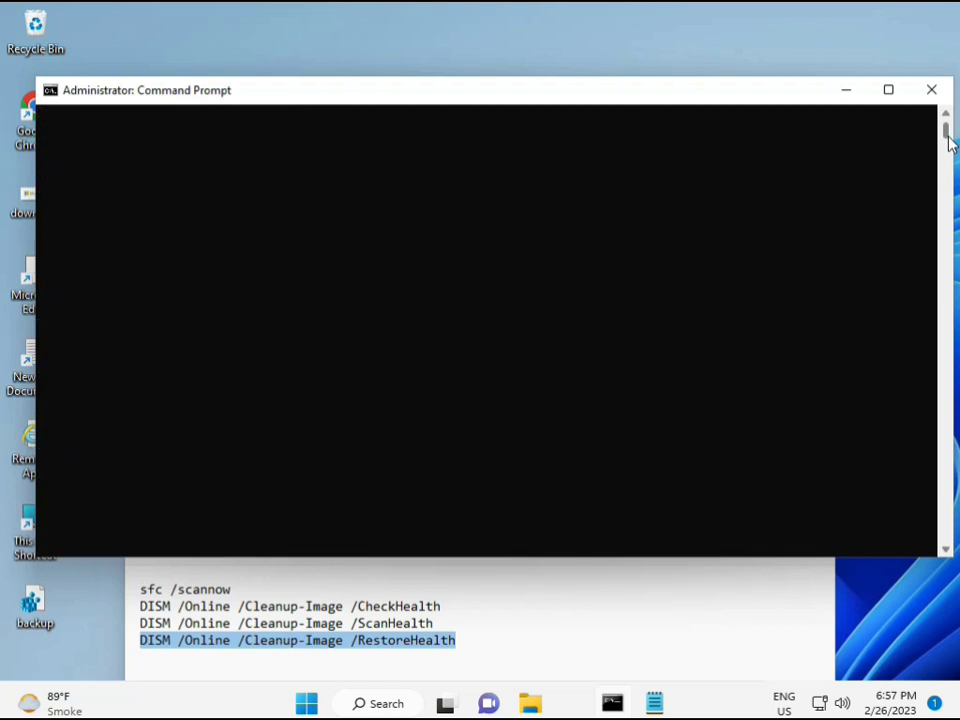
pyautogui.scroll(5, 948, 140)
pyautogui.click(189, 279)
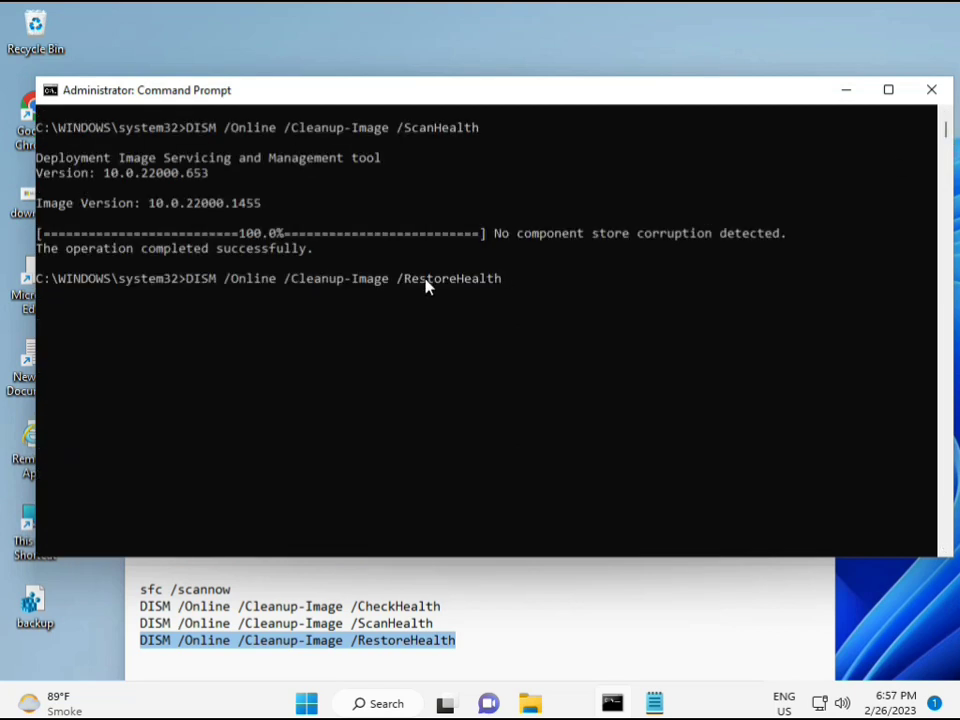
pyautogui.press('Return')
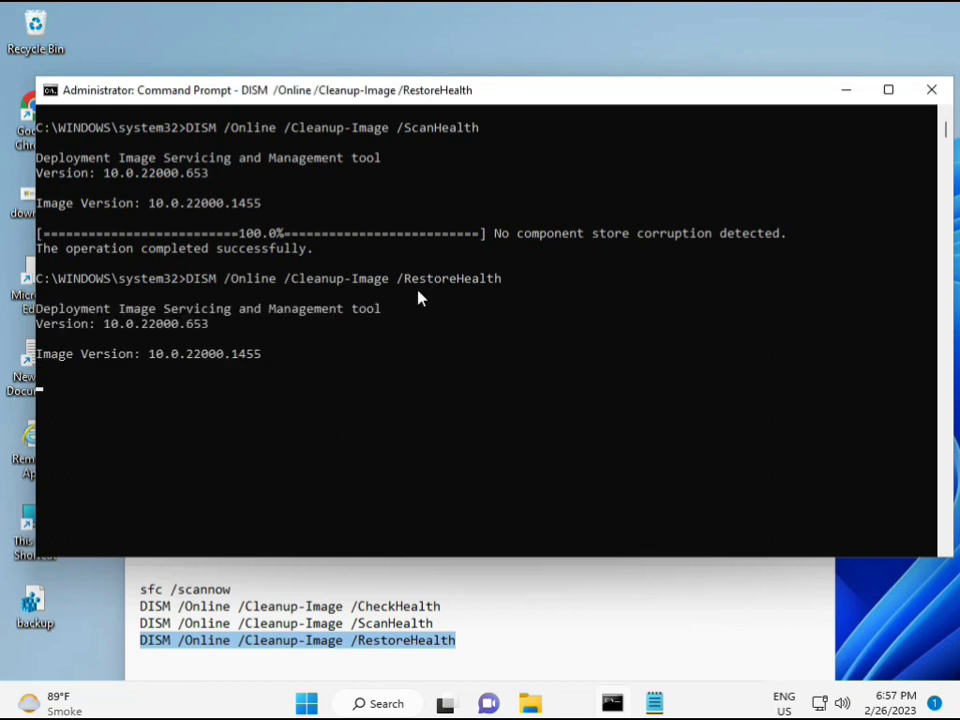